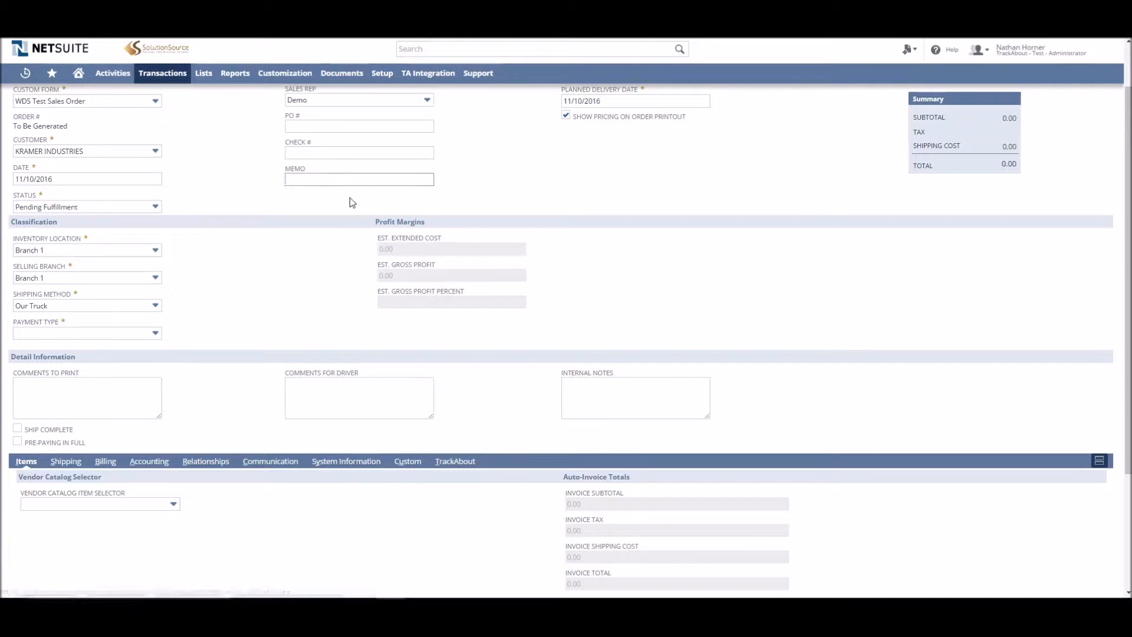
Select KRAMER INDUSTRIES as the sales order's customer and Charge as the payment type
{"action": "scroll", "coordinate": [348, 200], "scroll_direction": "up", "scroll_amount": 1}
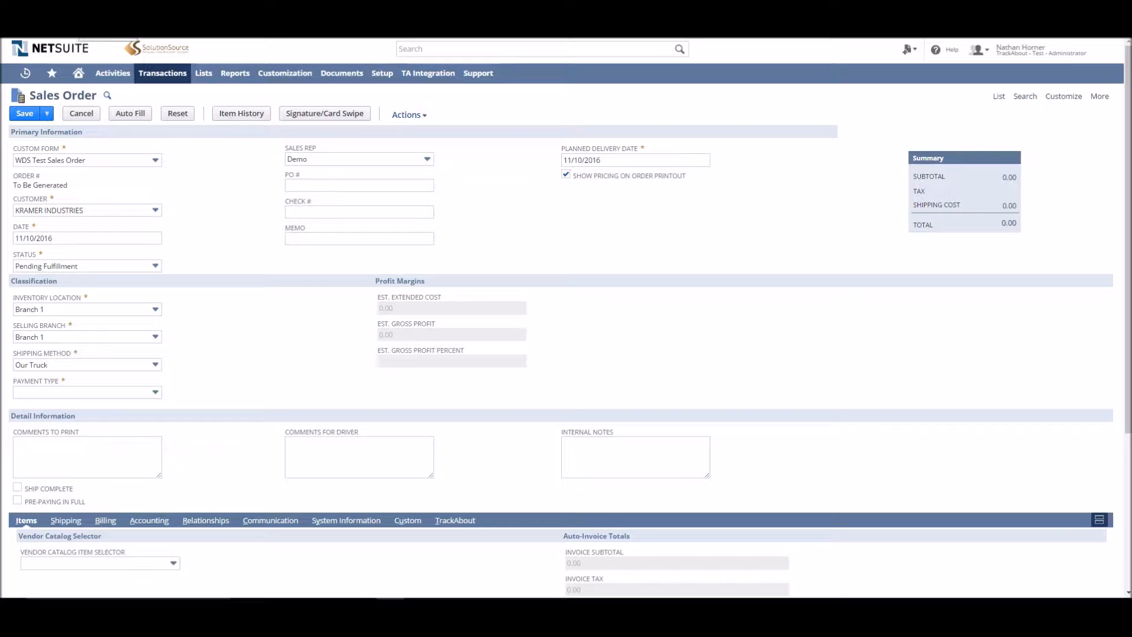
{"action": "left_click", "coordinate": [82, 207]}
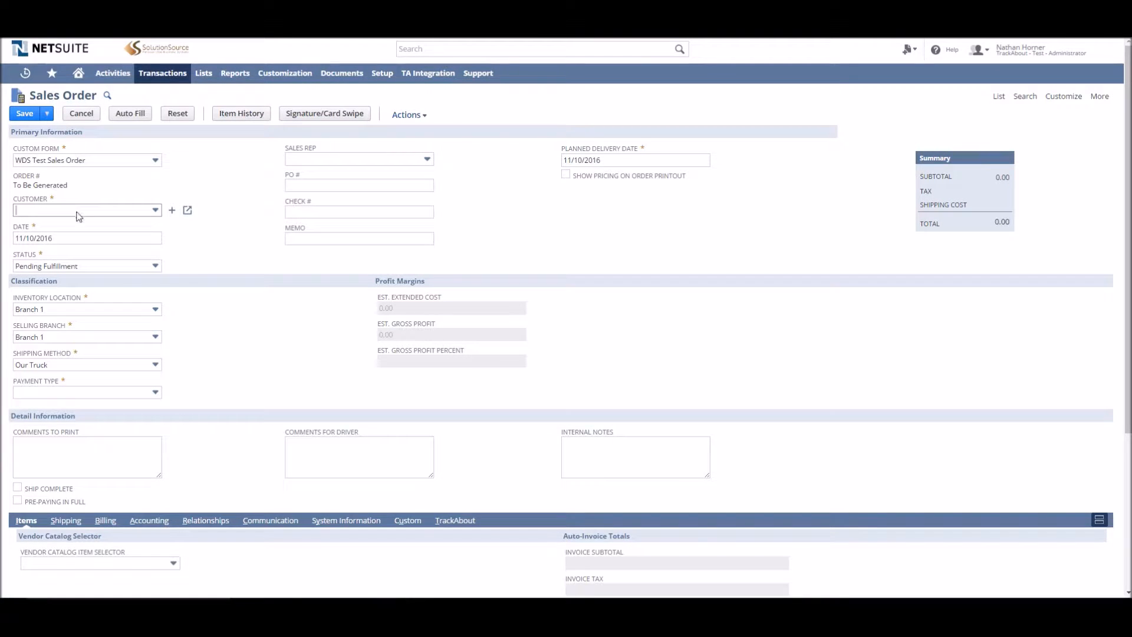
{"action": "left_click", "coordinate": [81, 211]}
{"action": "scroll", "coordinate": [83, 260], "scroll_direction": "down", "scroll_amount": 2}
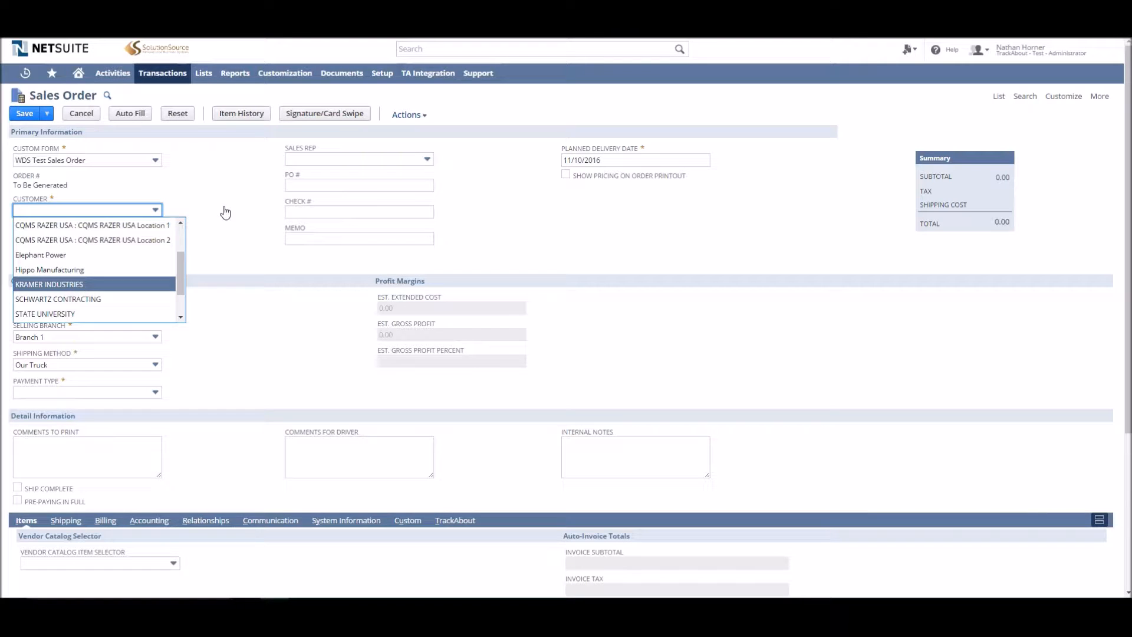
{"action": "key", "text": "Return"}
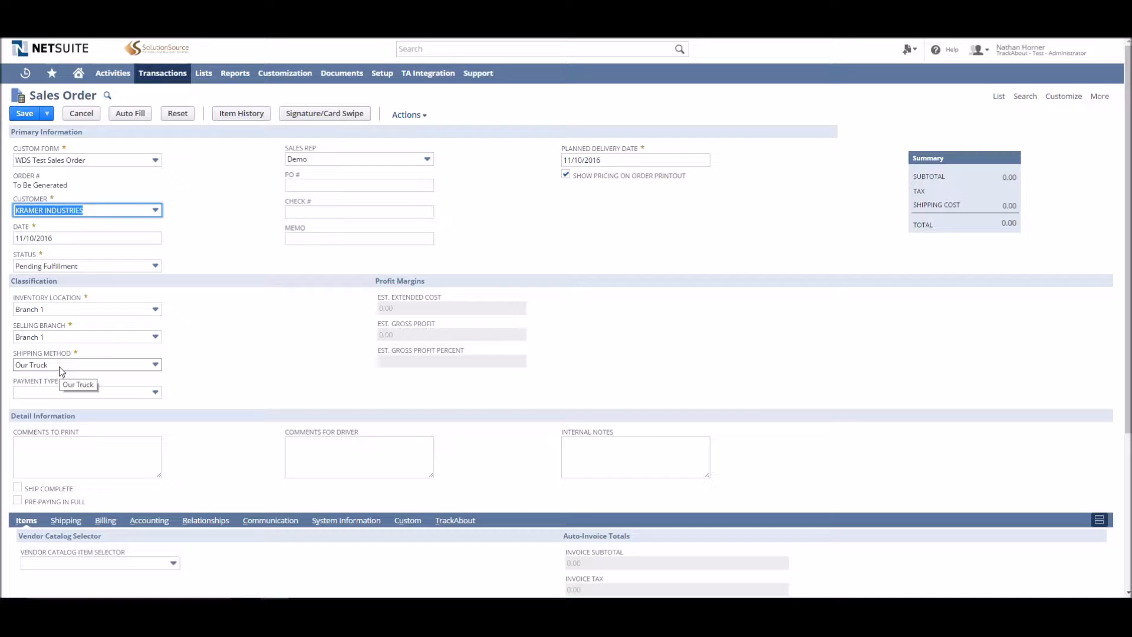
{"action": "left_click", "coordinate": [57, 392]}
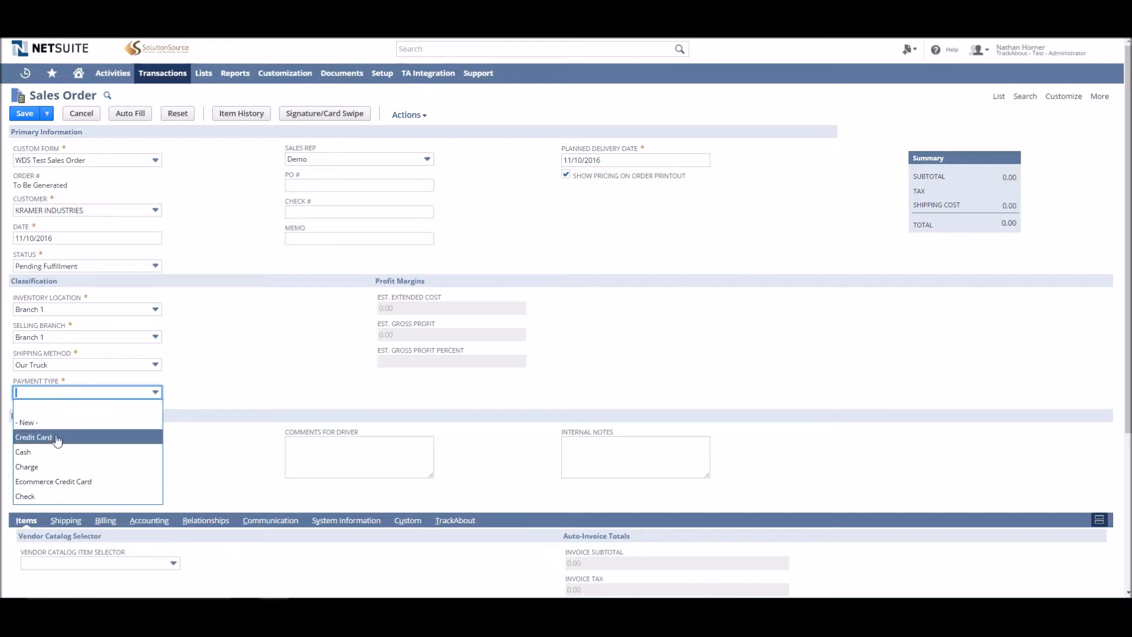
{"action": "left_click", "coordinate": [60, 467]}
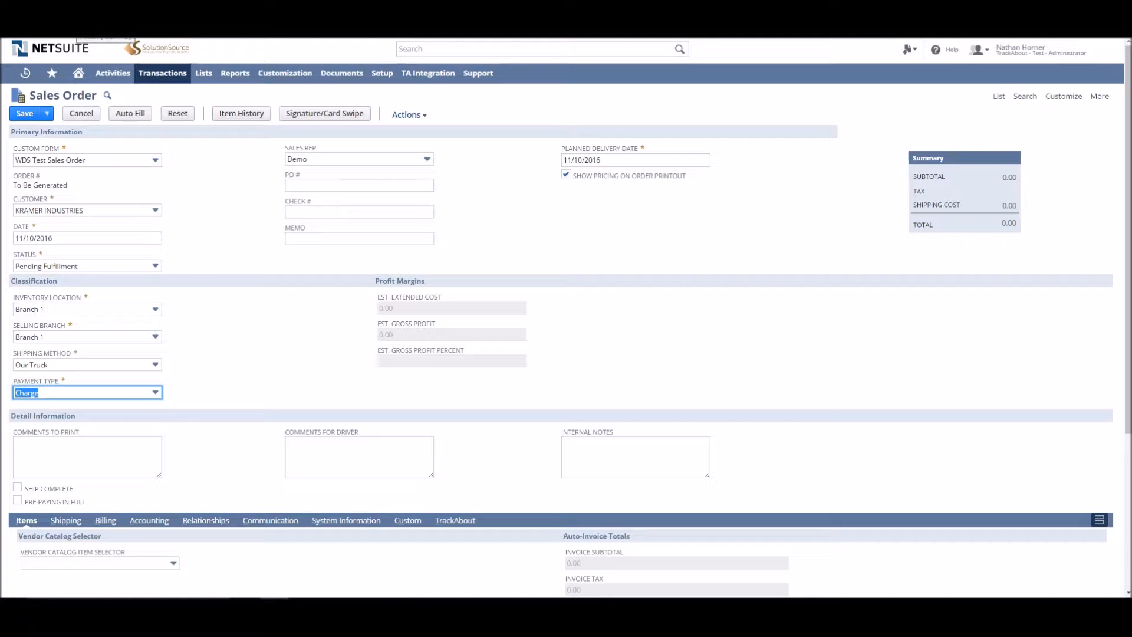
Enter item OX200 Oxygen 200 on the first item line, dismissing the availability alert
{"action": "scroll", "coordinate": [189, 225], "scroll_direction": "down", "scroll_amount": 4}
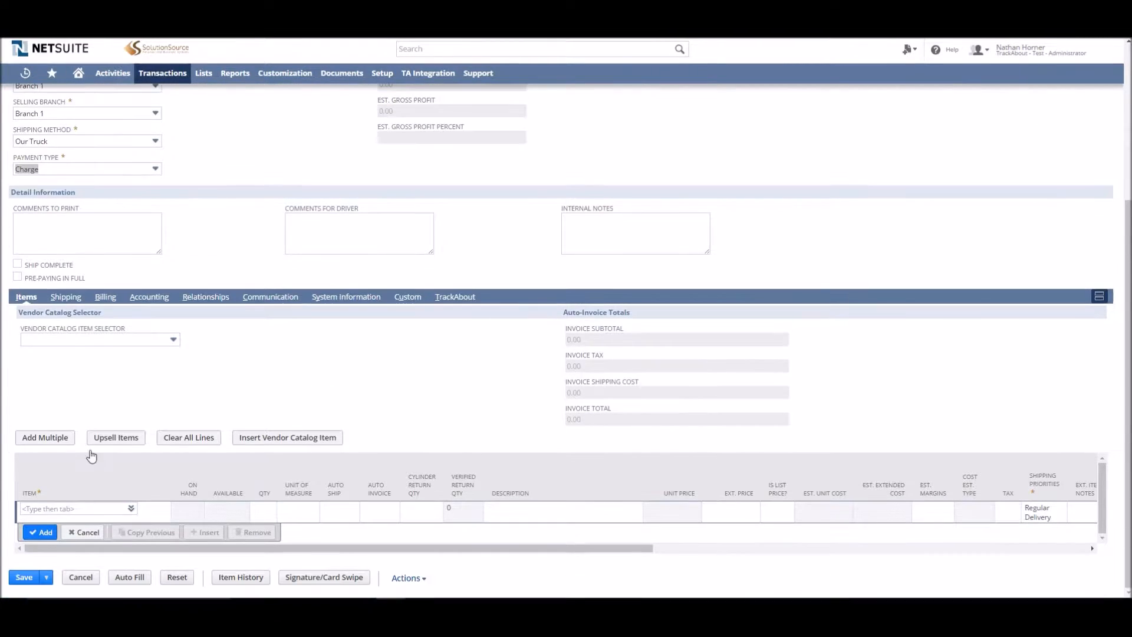
{"action": "left_click", "coordinate": [47, 509]}
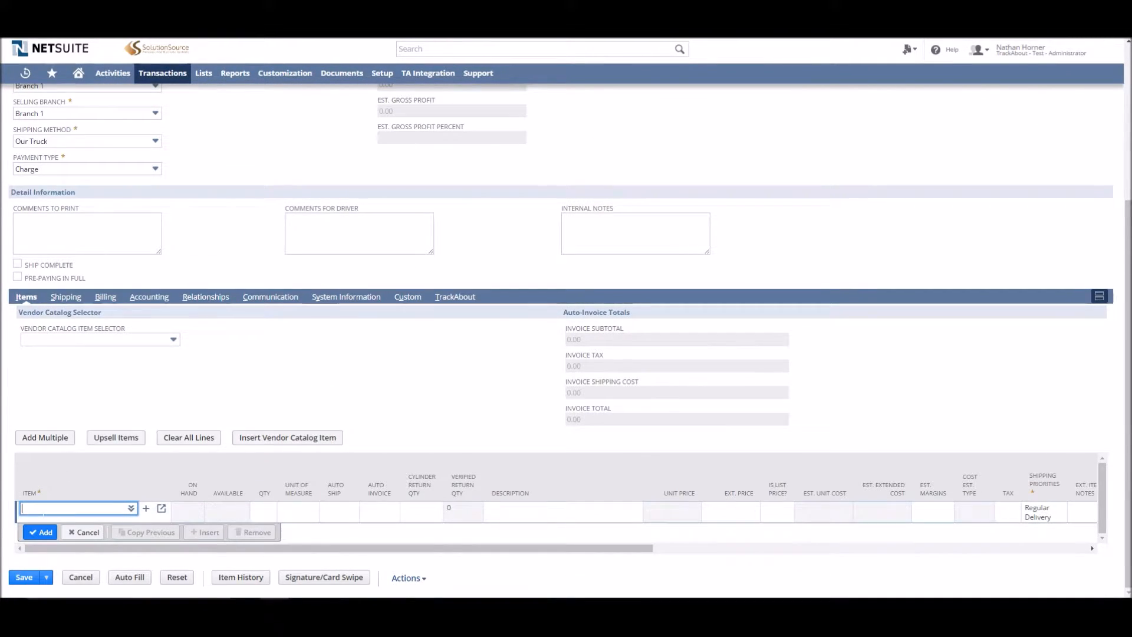
{"action": "type", "text": "ox200"}
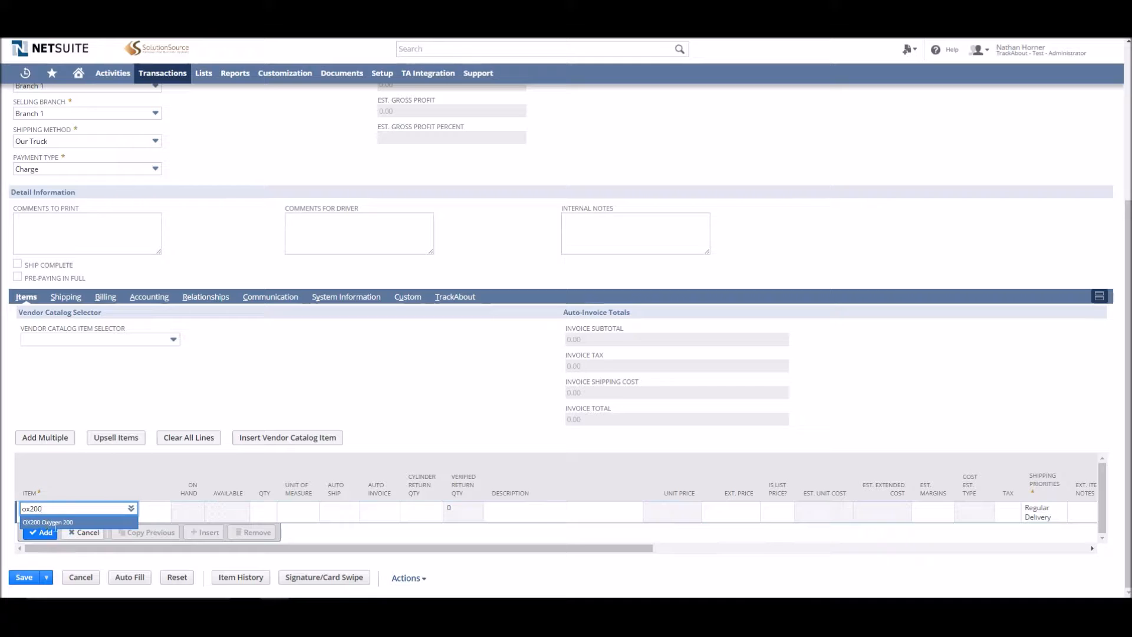
{"action": "left_click", "coordinate": [101, 523]}
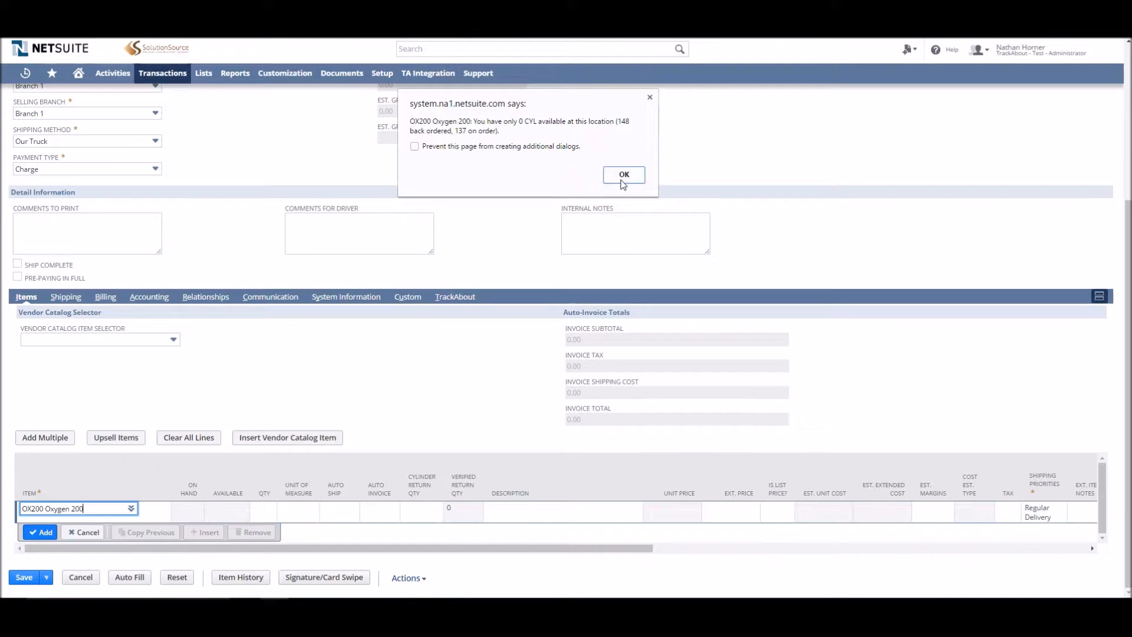
{"action": "left_click", "coordinate": [624, 176]}
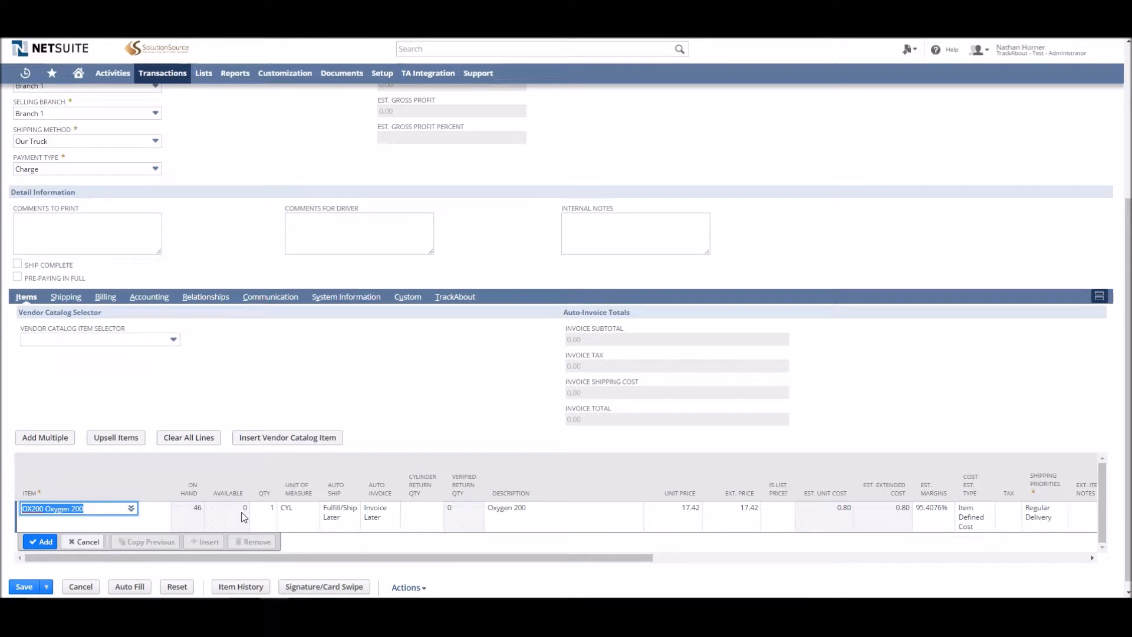
Set the oxygen line's quantity to 10
{"action": "left_click", "coordinate": [263, 517]}
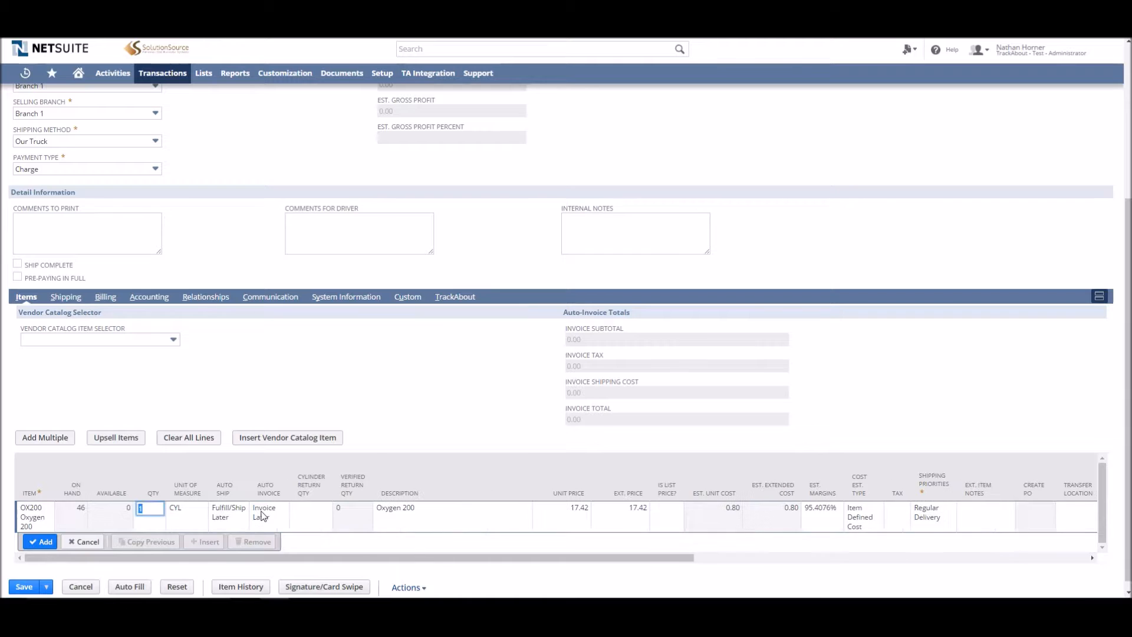
{"action": "type", "text": "0"}
{"action": "key", "text": "Tab"}
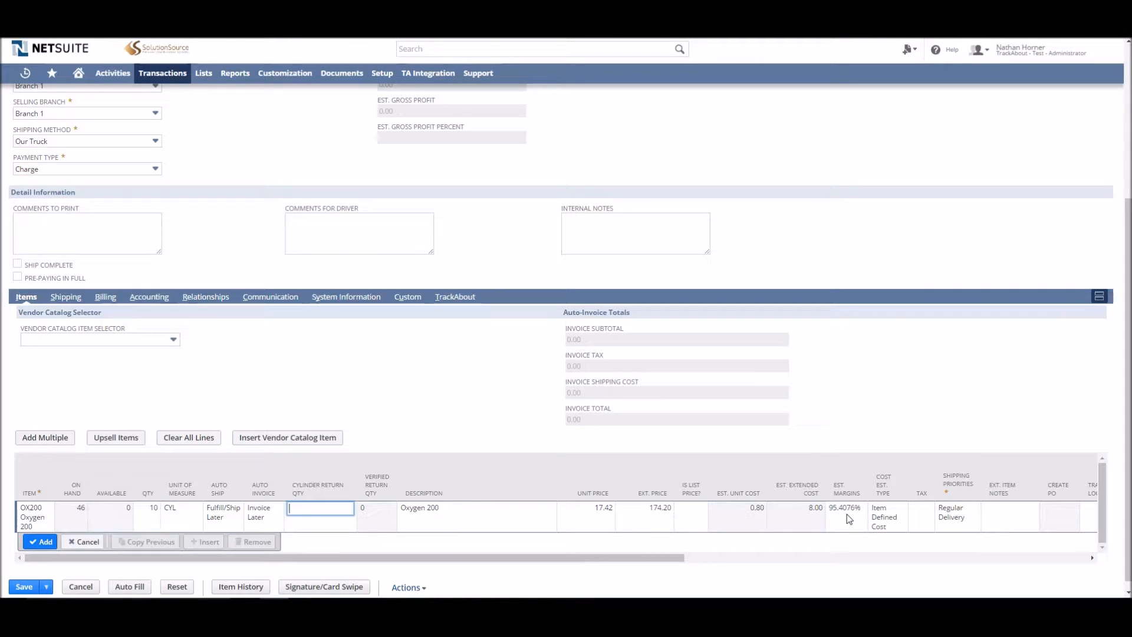
Keep Regular Delivery as the oxygen line's shipping priority and add the line to the order
{"action": "left_click", "coordinate": [950, 518]}
{"action": "left_click", "coordinate": [943, 511]}
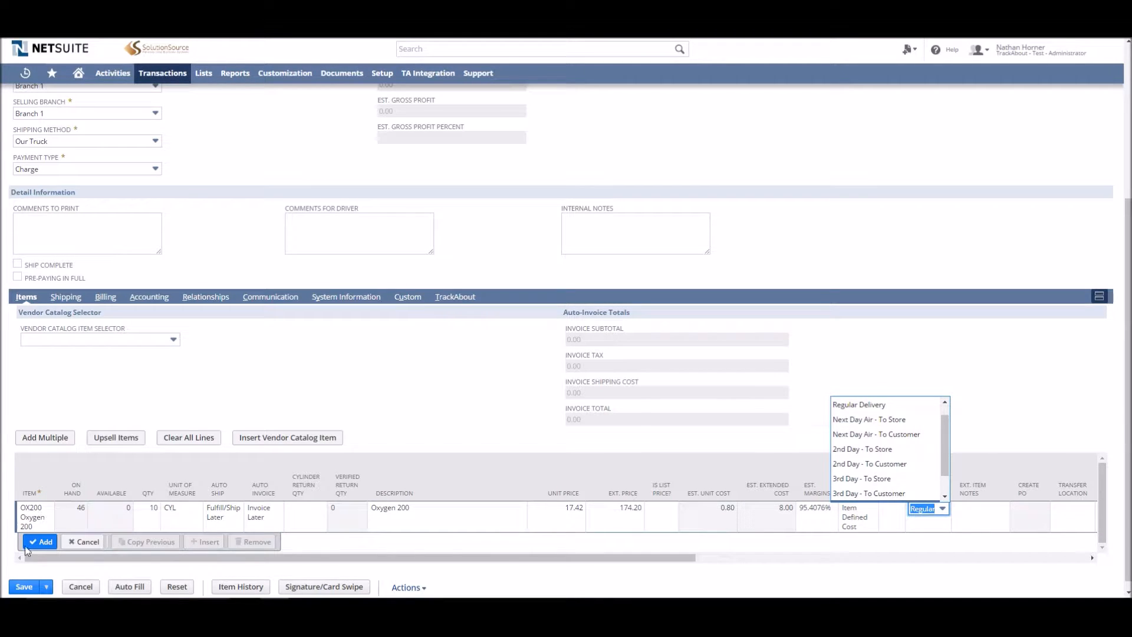
{"action": "left_click", "coordinate": [875, 407]}
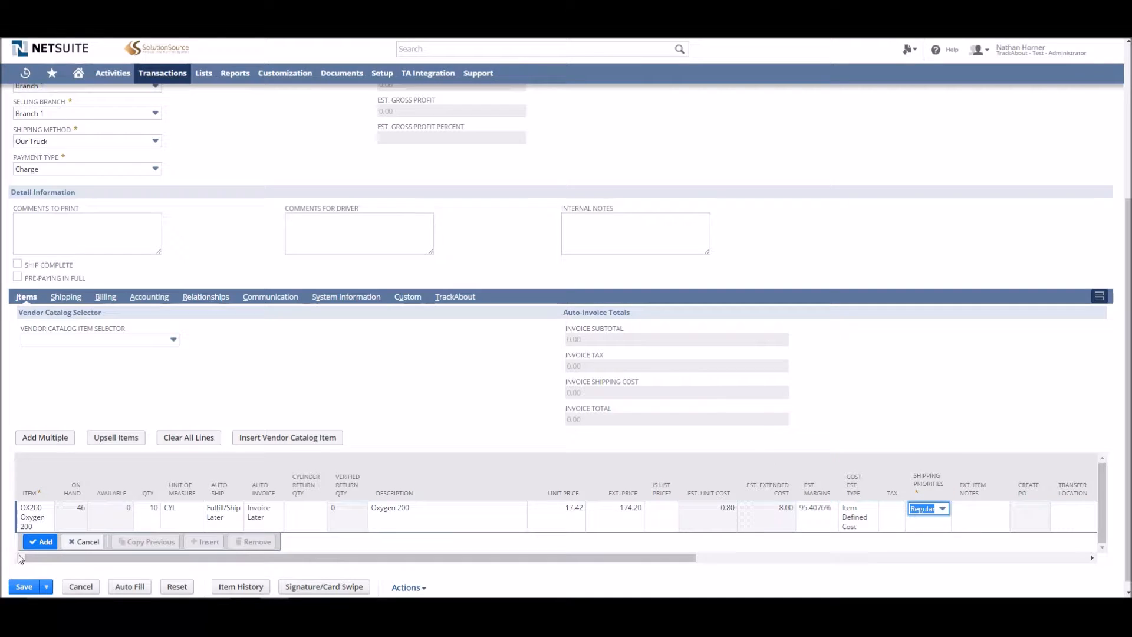
{"action": "left_click", "coordinate": [47, 542]}
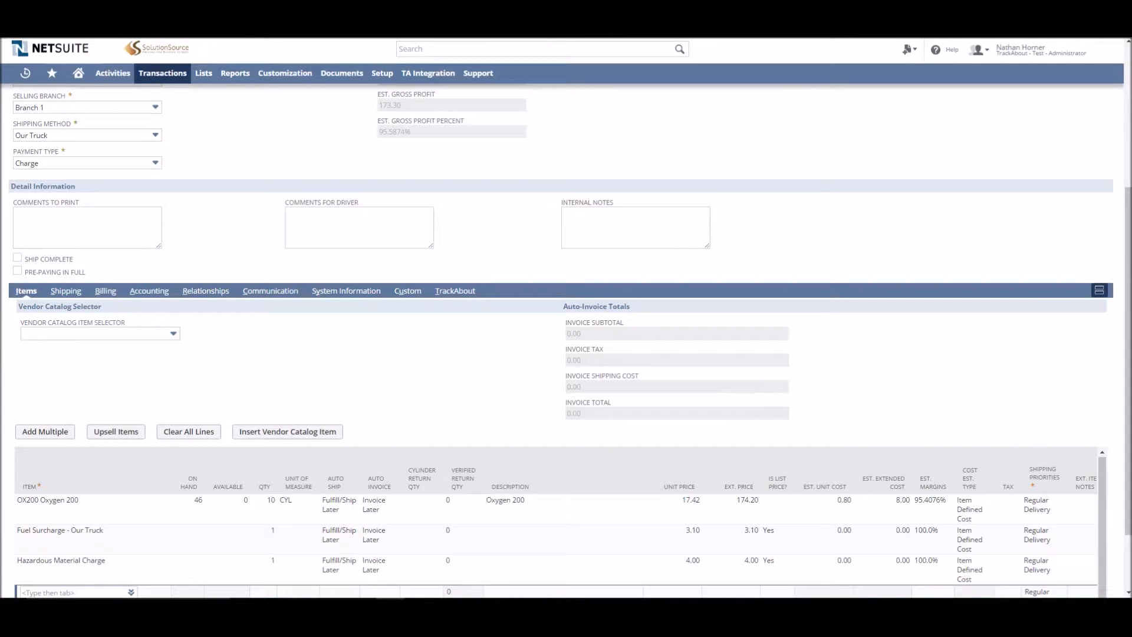
Add item HOB10018D21/4 10018D2 1/4X50# CAN HOBALLOY as a new line on the order
{"action": "scroll", "coordinate": [165, 304], "scroll_direction": "down", "scroll_amount": 3}
{"action": "left_click", "coordinate": [73, 508]}
{"action": "type", "text": "hob1001"}
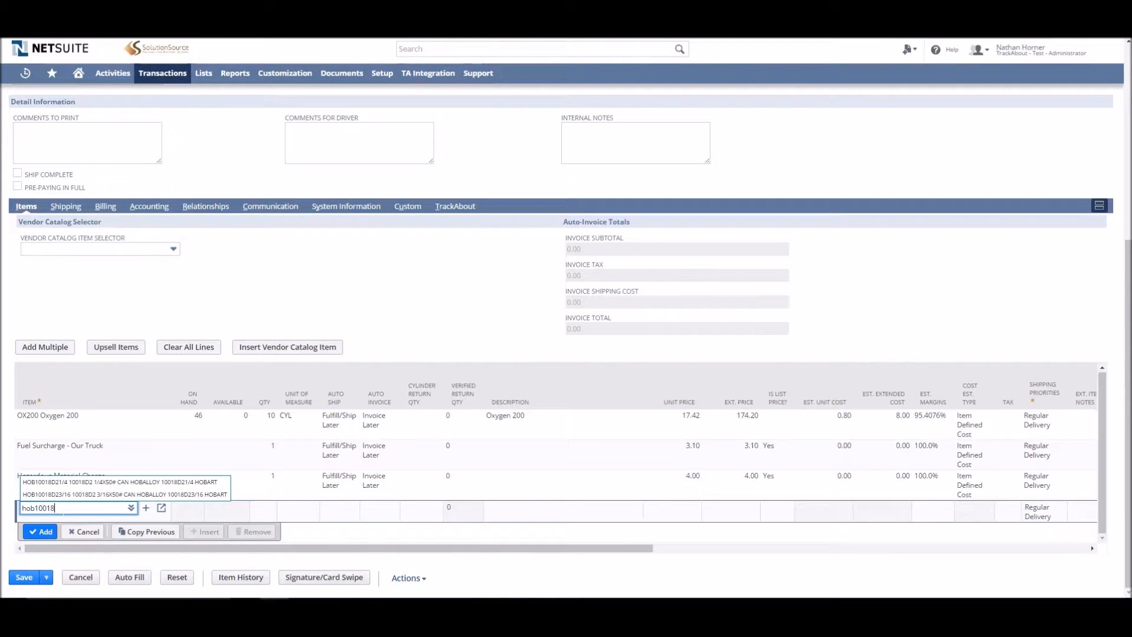
{"action": "type", "text": "8"}
{"action": "left_click", "coordinate": [73, 482]}
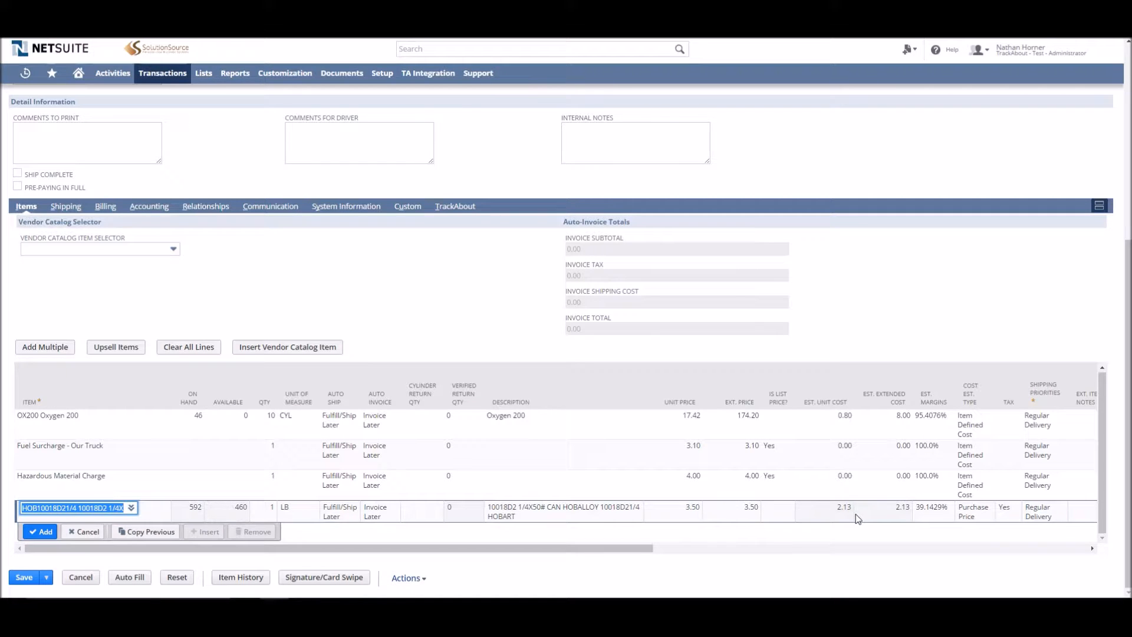
{"action": "left_click", "coordinate": [44, 533]}
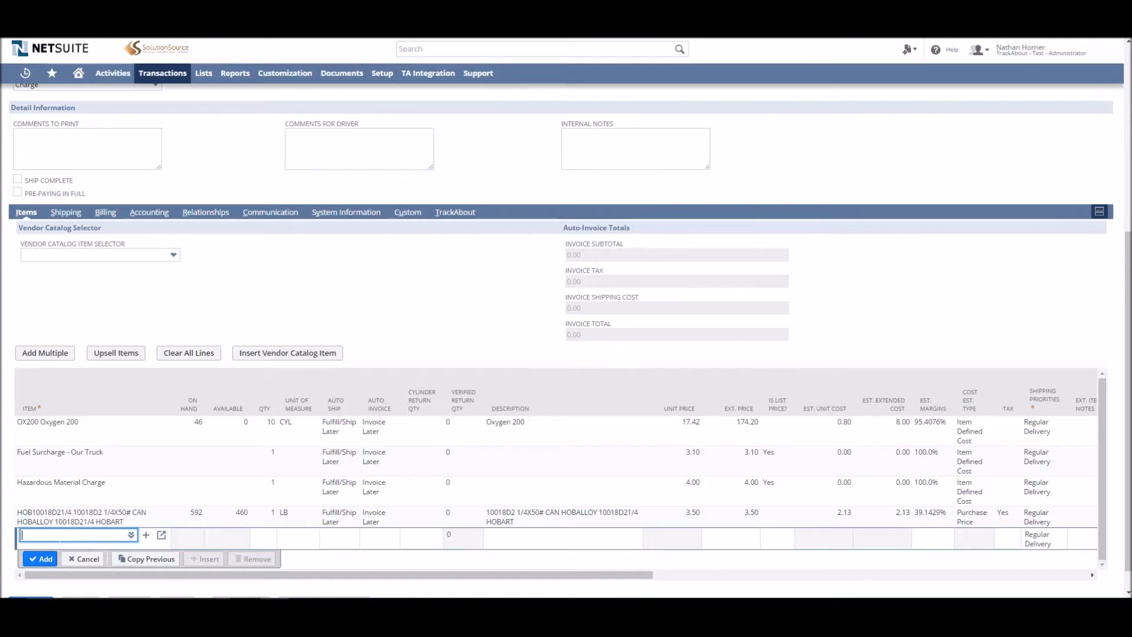
Enter item HOB308L030X2 308L .030X2# SPL. S.S. WIRE on a new item line
{"action": "type", "text": "hob308l"}
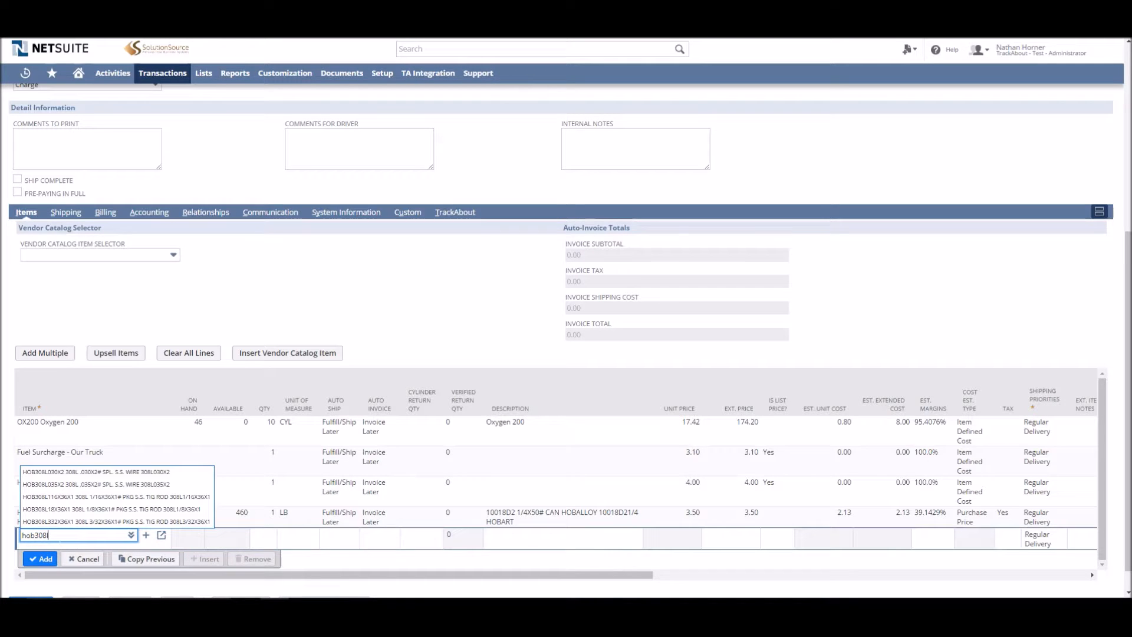
{"action": "type", "text": "030x2"}
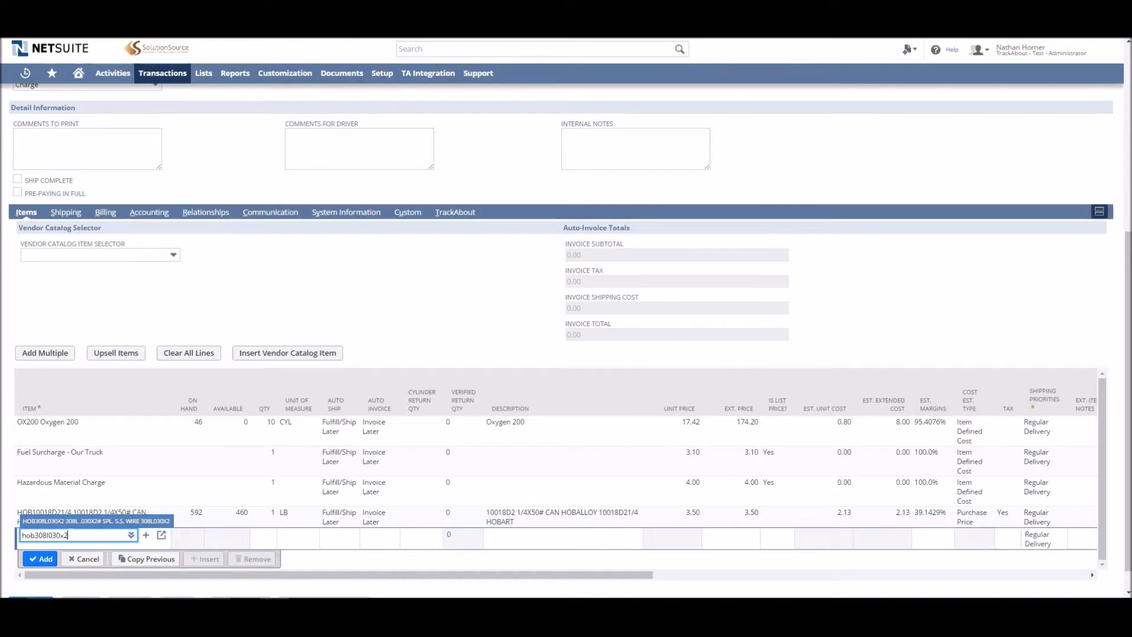
{"action": "key", "text": "Tab"}
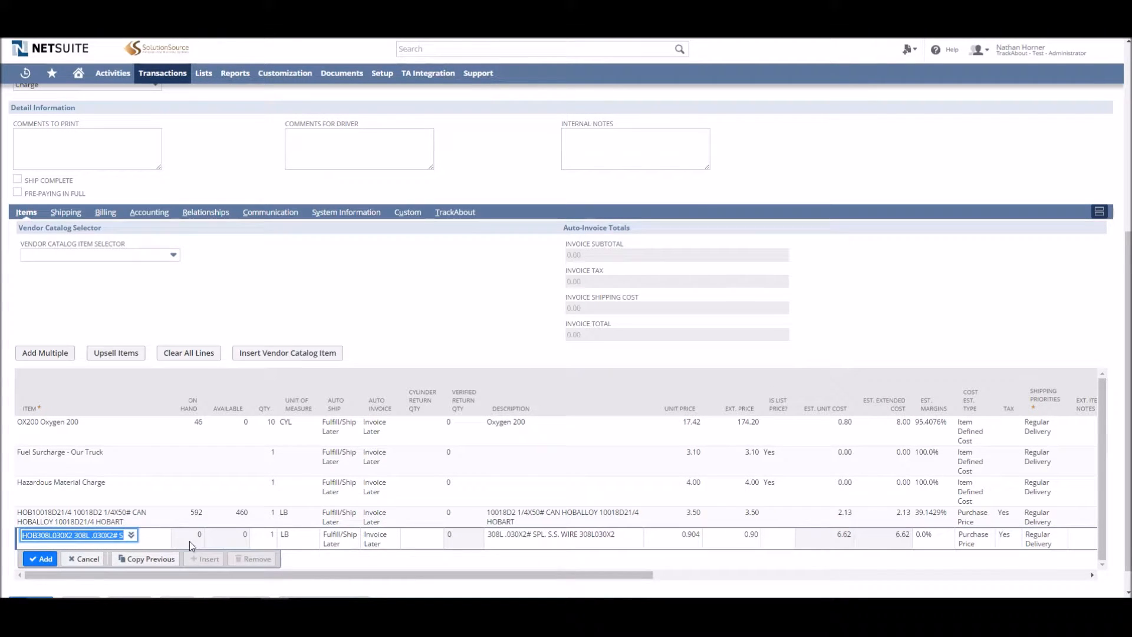
Set the wire line's shipping priority to 2nd Day - To Customer and add the line
{"action": "left_click_drag", "start_coordinate": [553, 574], "coordinate": [717, 575]}
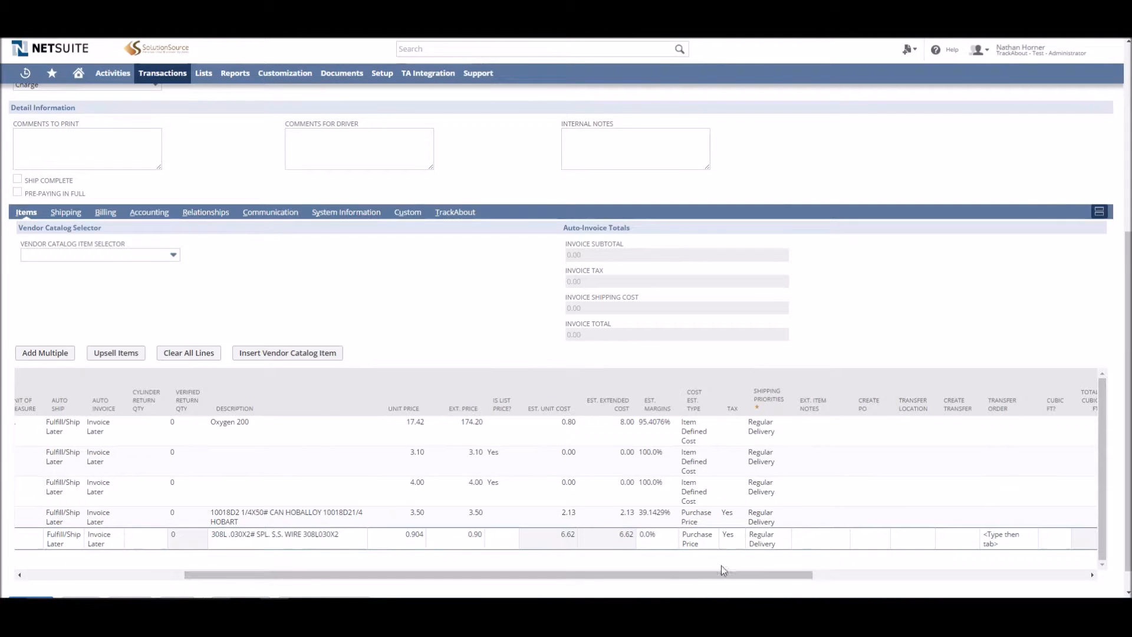
{"action": "left_click", "coordinate": [768, 548]}
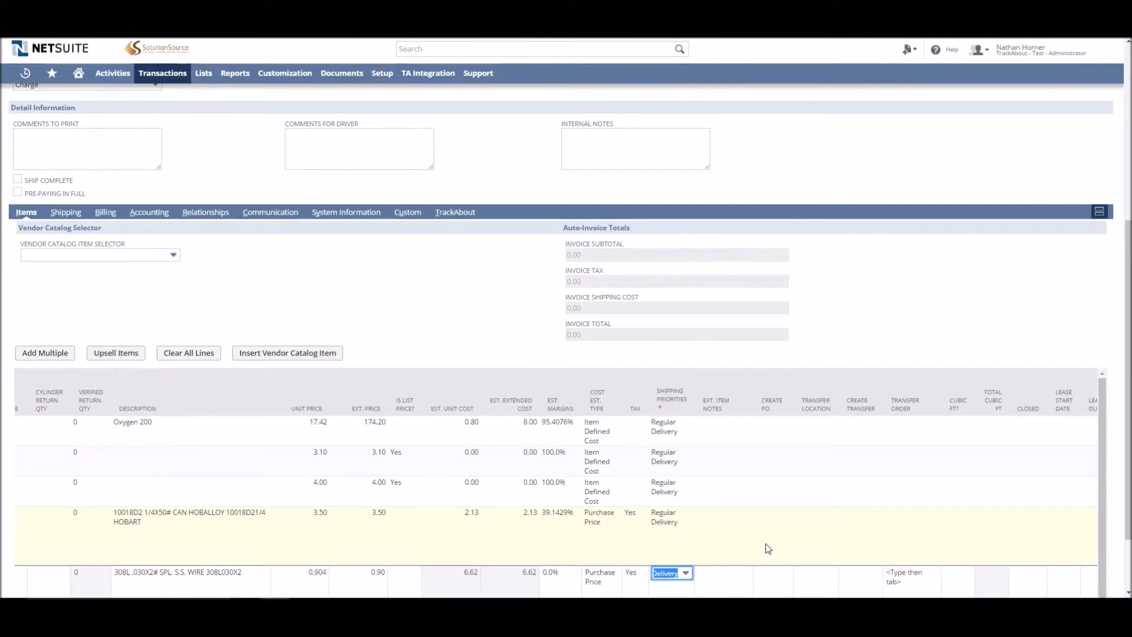
{"action": "left_click", "coordinate": [685, 573]}
{"action": "scroll", "coordinate": [625, 542], "scroll_direction": "down", "scroll_amount": 1}
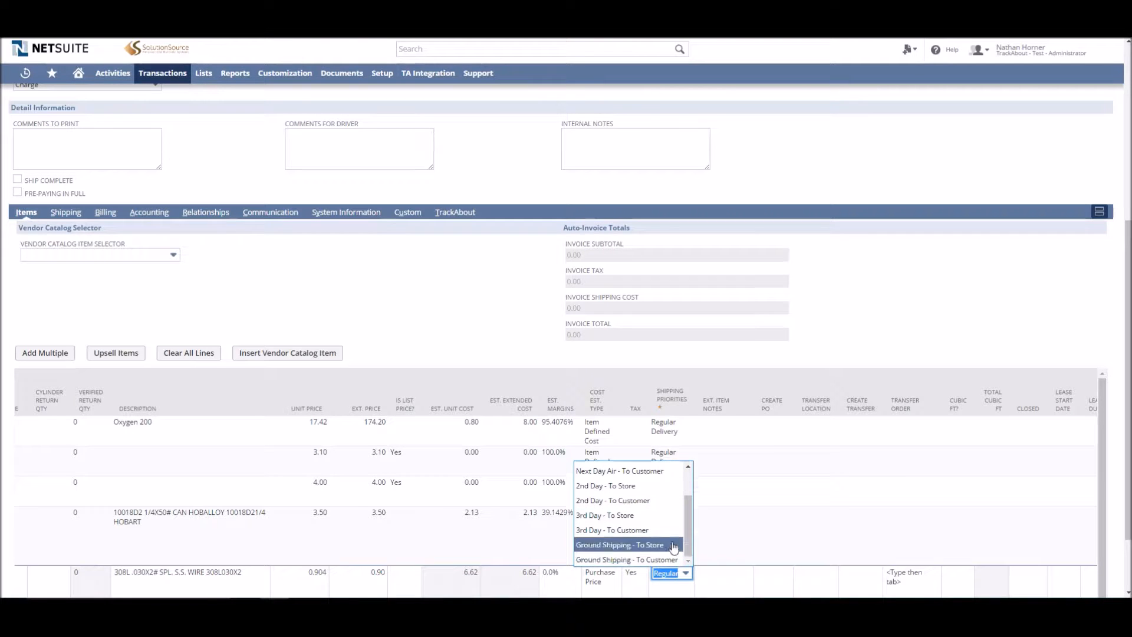
{"action": "left_click", "coordinate": [647, 502]}
{"action": "scroll", "coordinate": [696, 528], "scroll_direction": "down", "scroll_amount": 1}
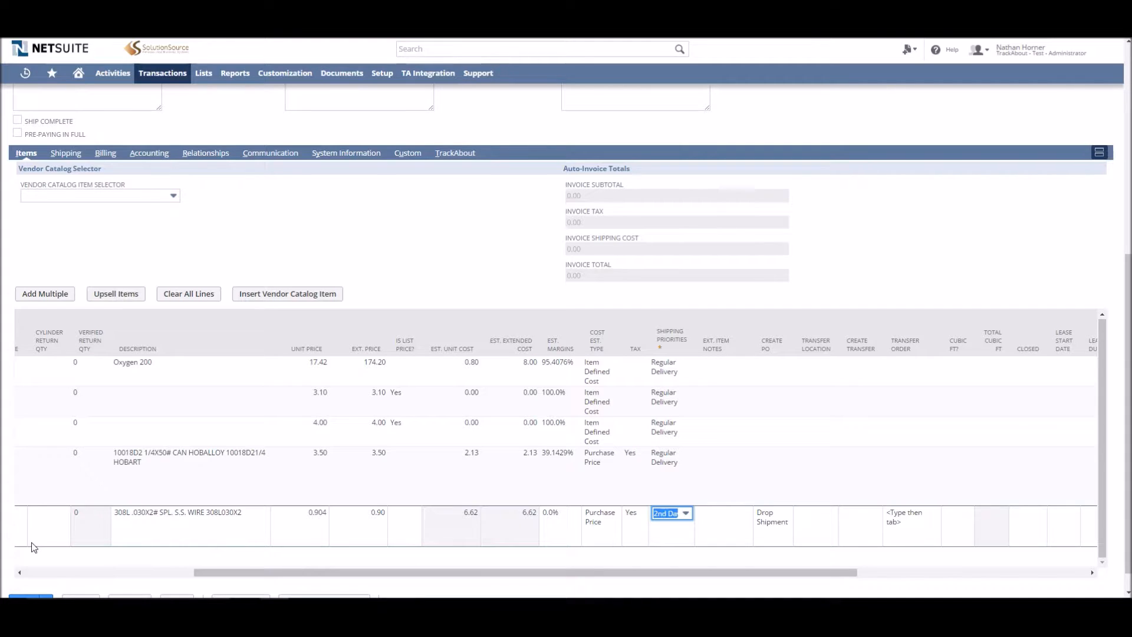
{"action": "scroll", "coordinate": [83, 589], "scroll_direction": "left", "scroll_amount": 5}
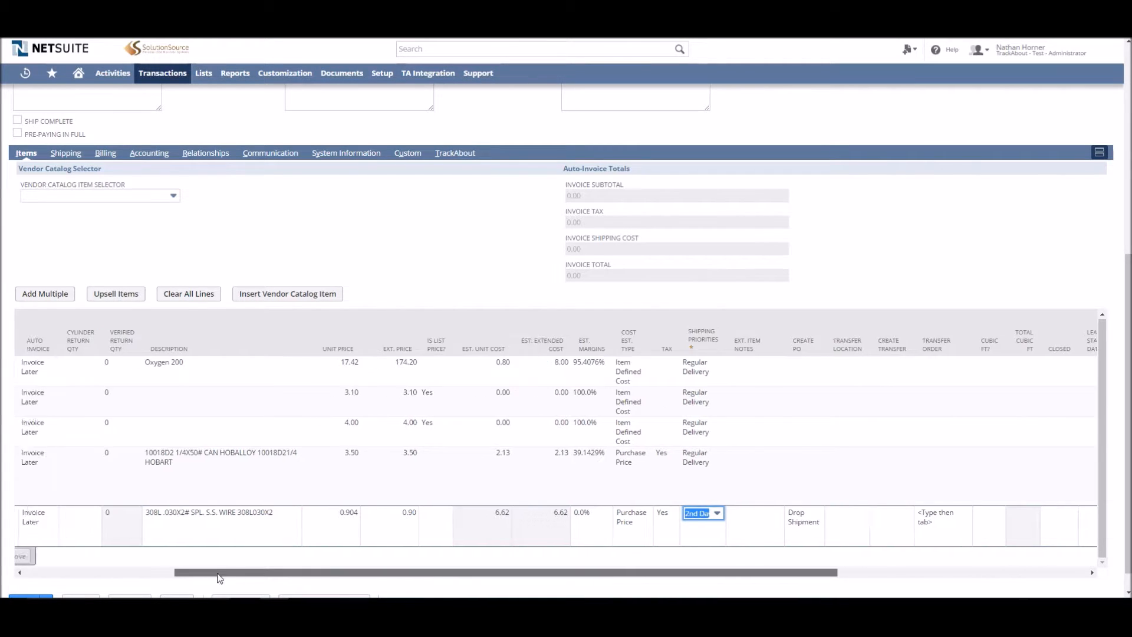
{"action": "left_click", "coordinate": [27, 556]}
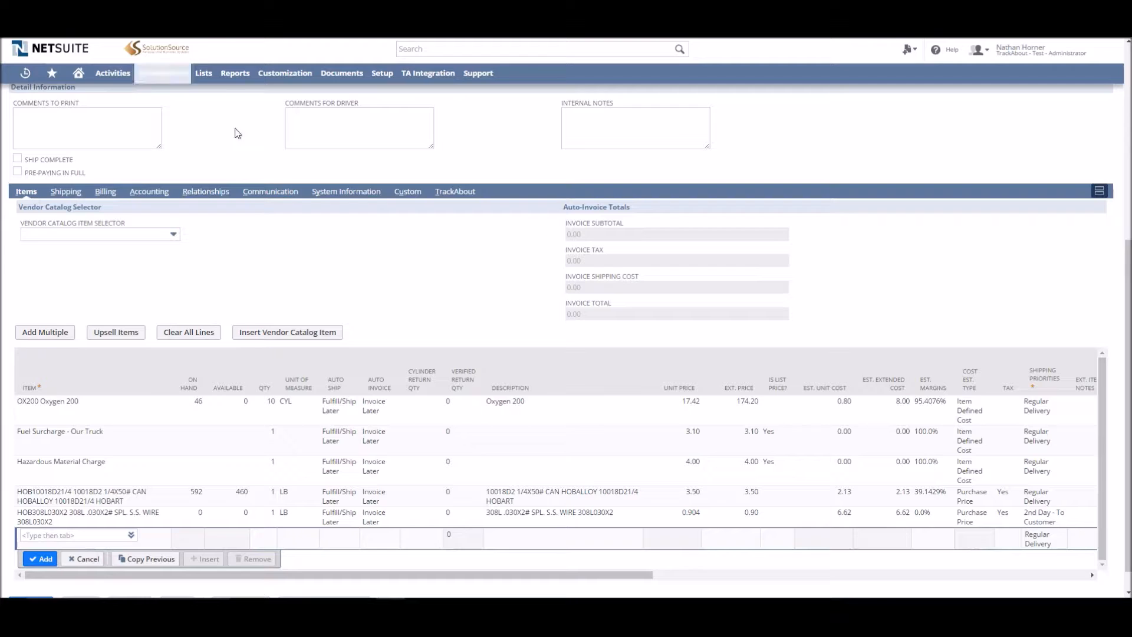
Enter item MIL300971 2-WHEEL TROLLEY CART W/CYL RACK on a new item line
{"action": "scroll", "coordinate": [367, 313], "scroll_direction": "down", "scroll_amount": 1}
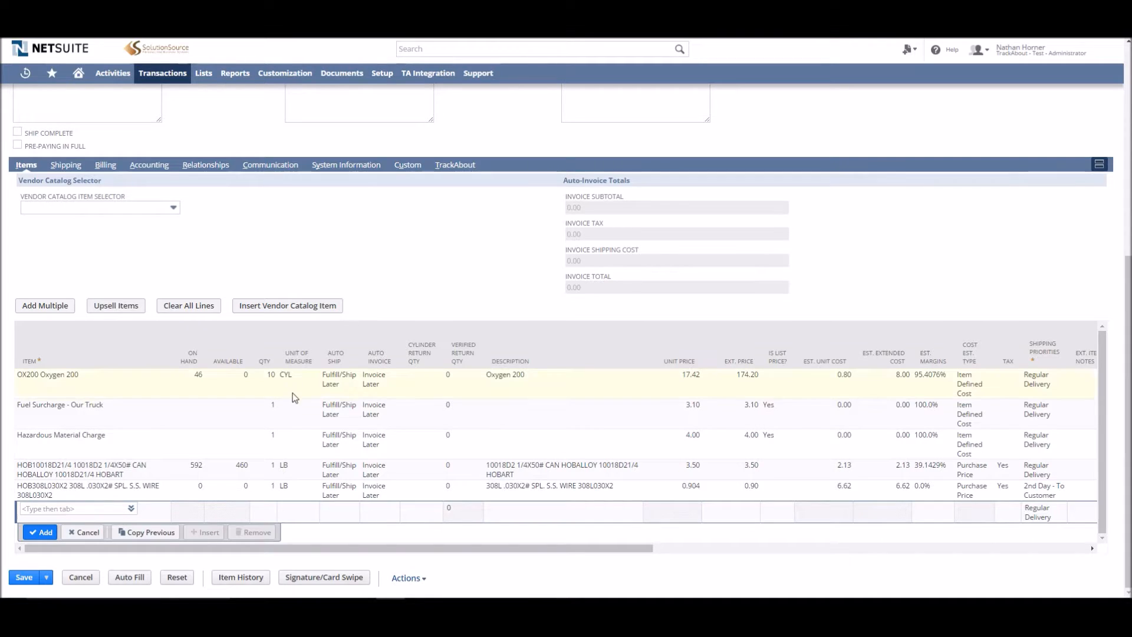
{"action": "left_click", "coordinate": [65, 508]}
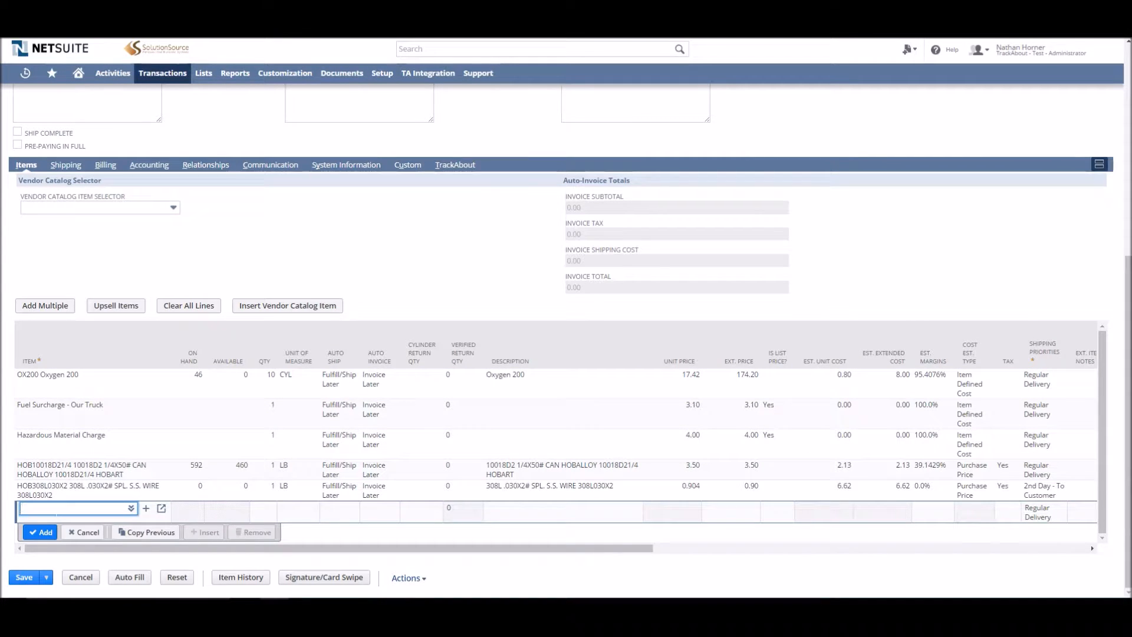
{"action": "type", "text": "mil30"}
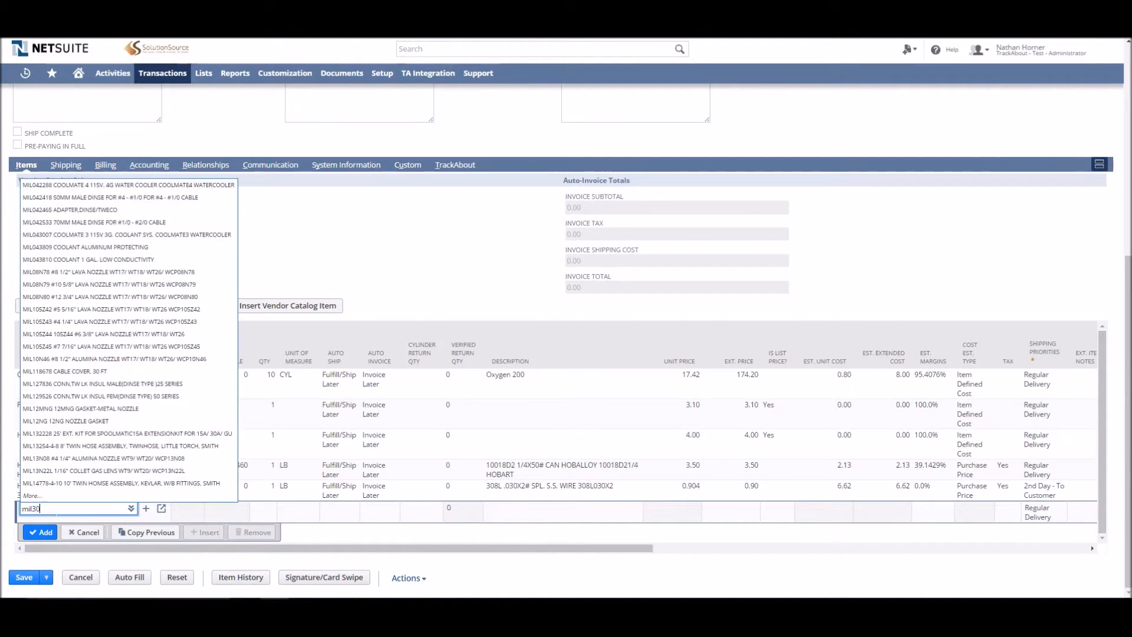
{"action": "type", "text": "0971"}
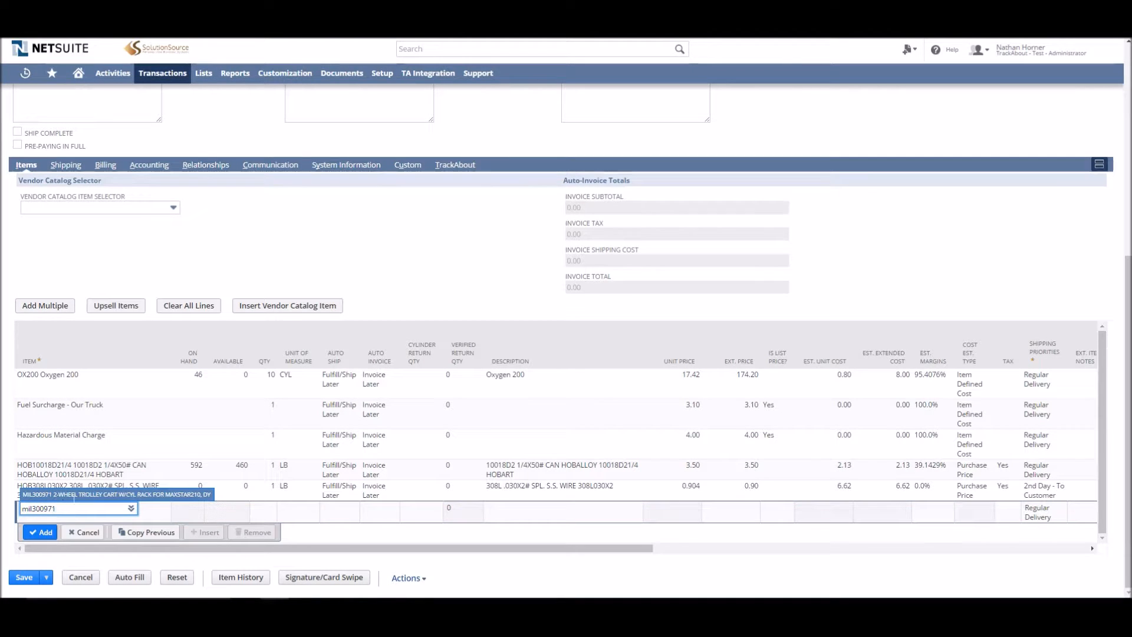
{"action": "left_click", "coordinate": [177, 482]}
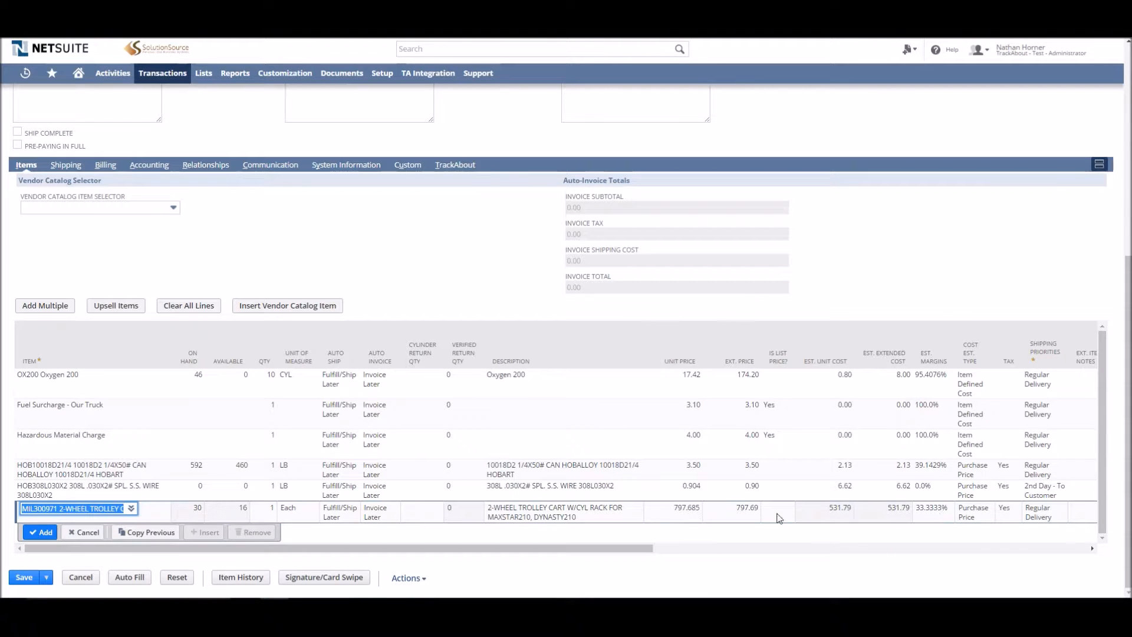
Set the trolley cart line's unit price to 600
{"action": "left_click", "coordinate": [677, 518]}
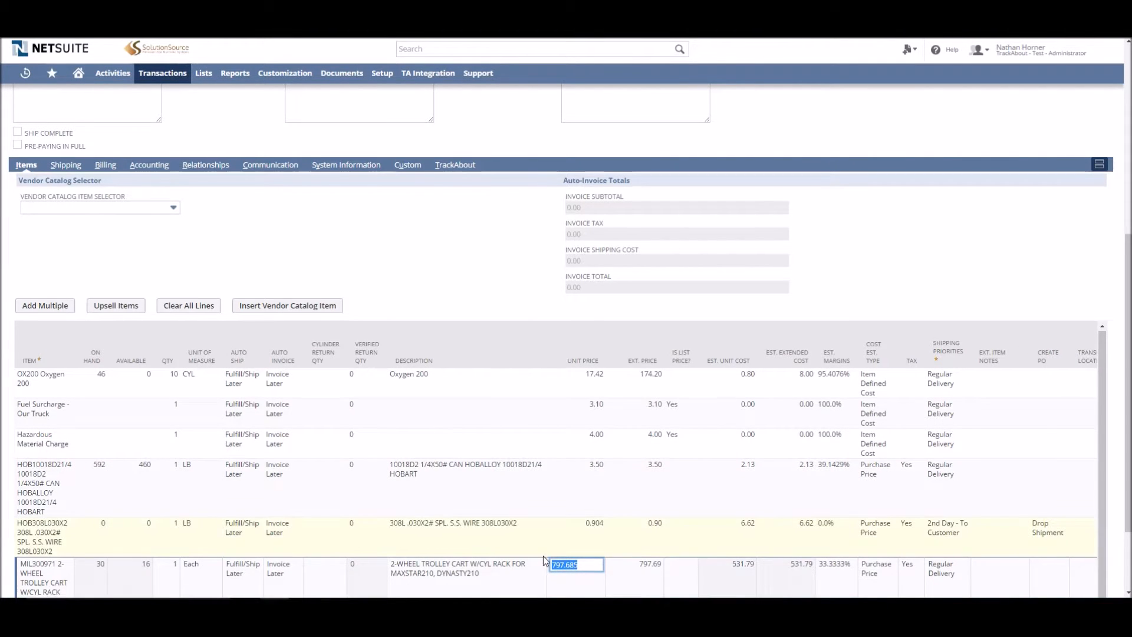
{"action": "scroll", "coordinate": [448, 491], "scroll_direction": "down", "scroll_amount": 2}
{"action": "type", "text": "600"}
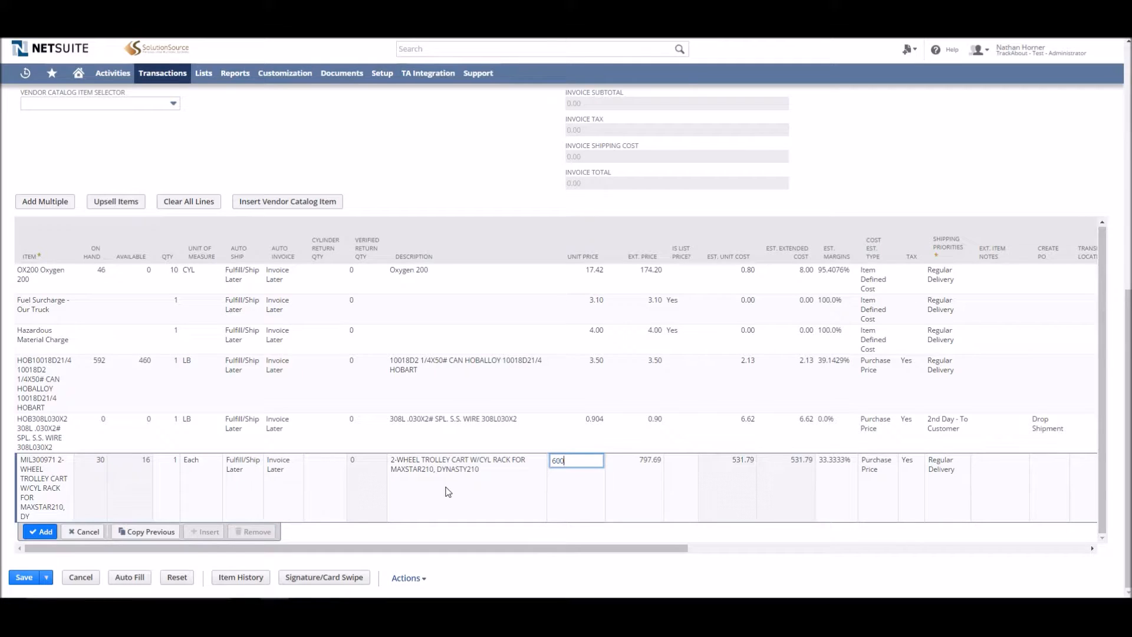
Confirm the trolley cart line's price and add the line to the order
{"action": "key", "text": "Tab"}
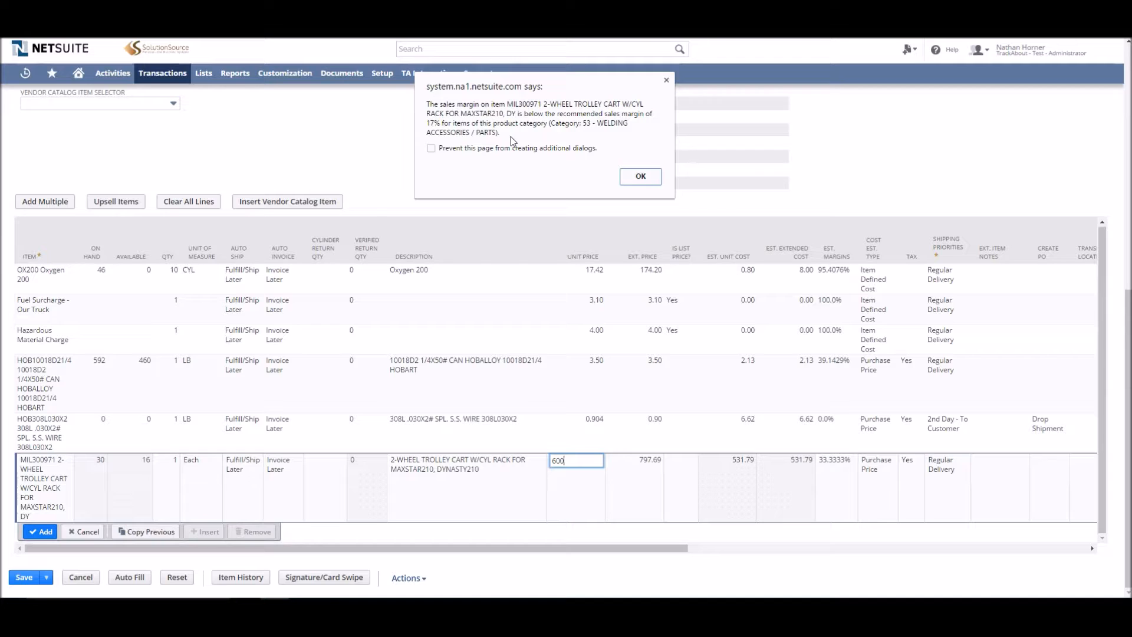
{"action": "left_click", "coordinate": [641, 177]}
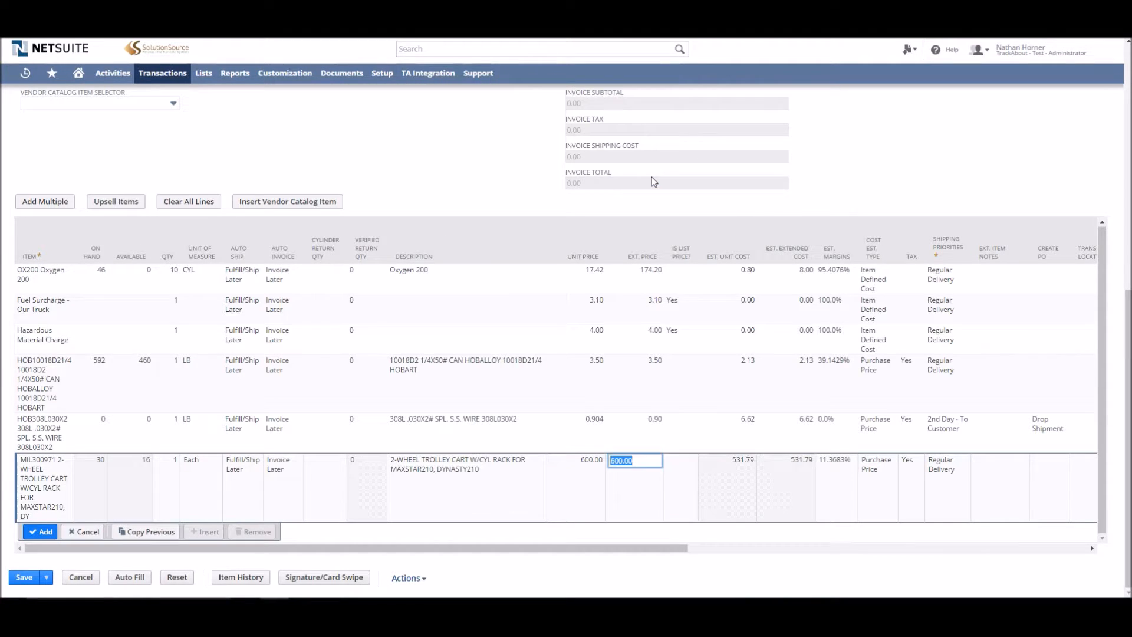
{"action": "left_click", "coordinate": [43, 533]}
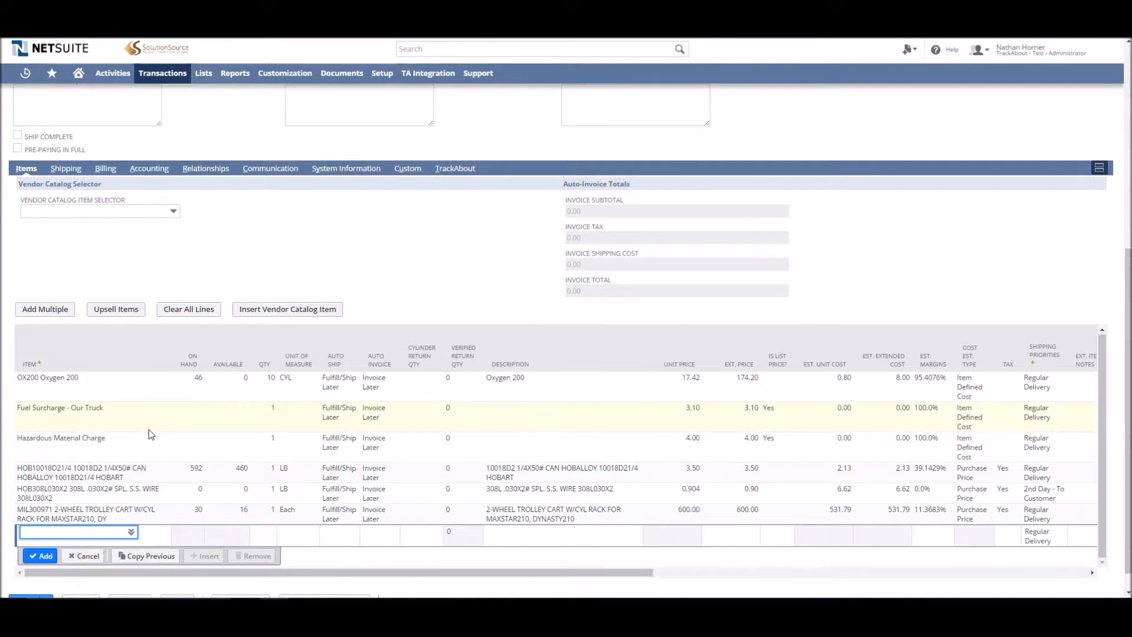
Insert vendor catalog item HOB110004712 - MAXAL 1100 3/64 16LB BSKT into the item lines
{"action": "scroll", "coordinate": [151, 434], "scroll_direction": "down", "scroll_amount": 1}
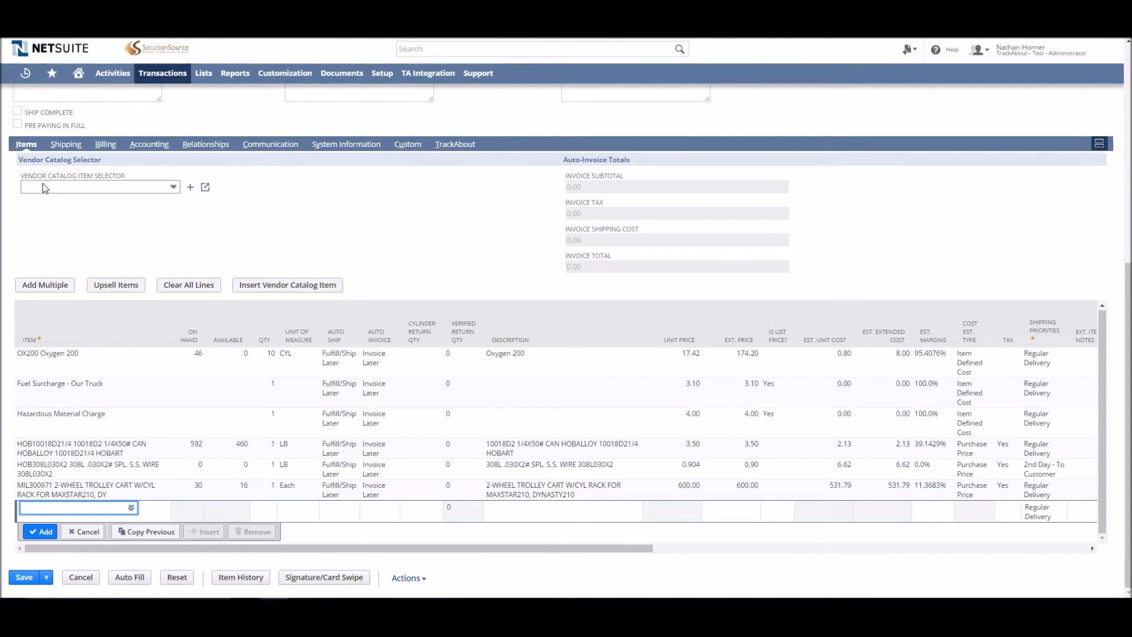
{"action": "left_click", "coordinate": [89, 190]}
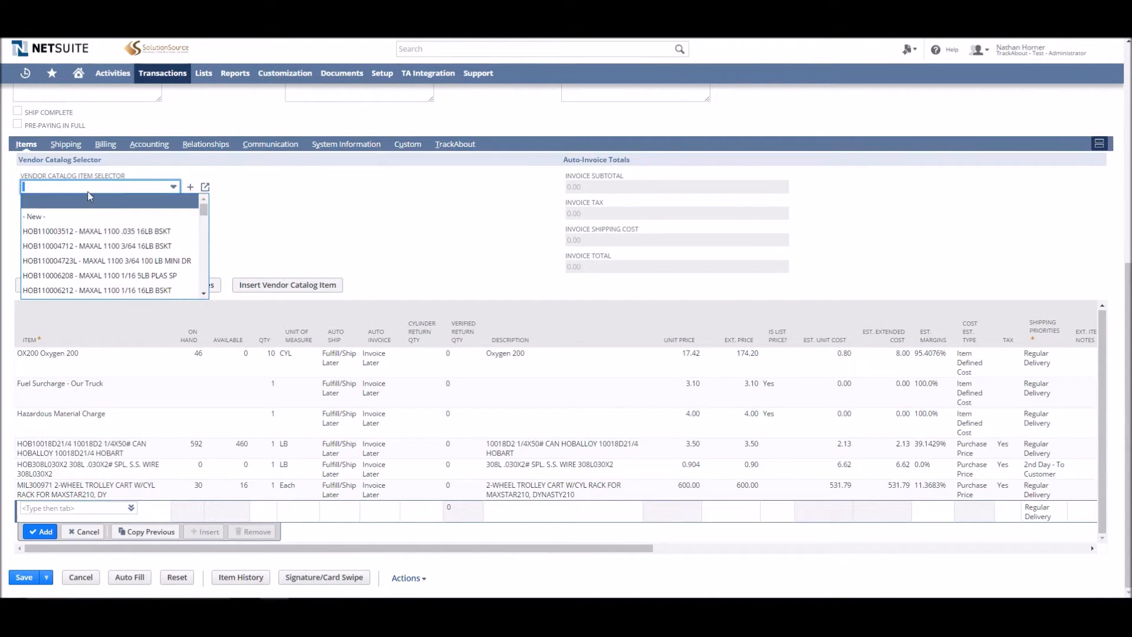
{"action": "left_click", "coordinate": [98, 246]}
{"action": "left_click", "coordinate": [315, 287]}
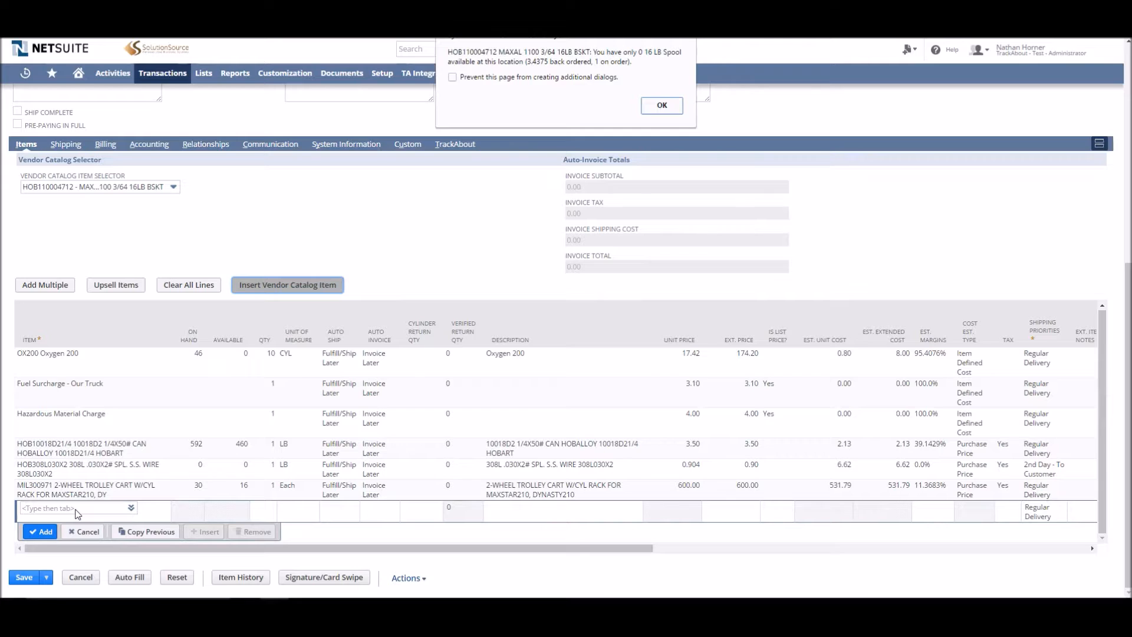
{"action": "left_click", "coordinate": [661, 106]}
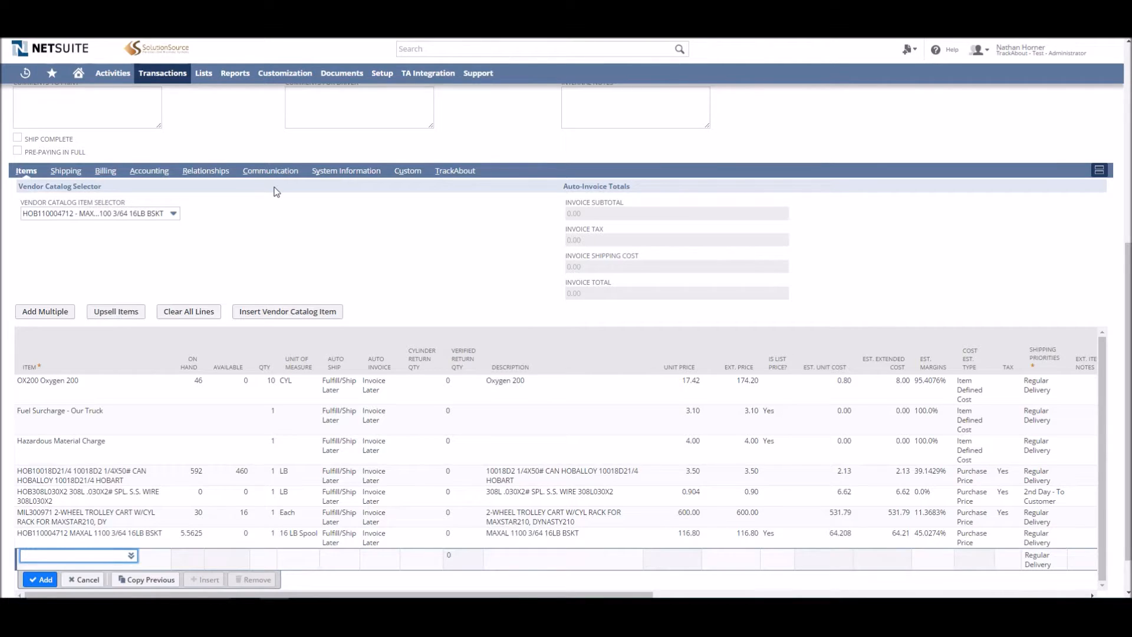
{"action": "scroll", "coordinate": [273, 189], "scroll_direction": "down", "scroll_amount": 1}
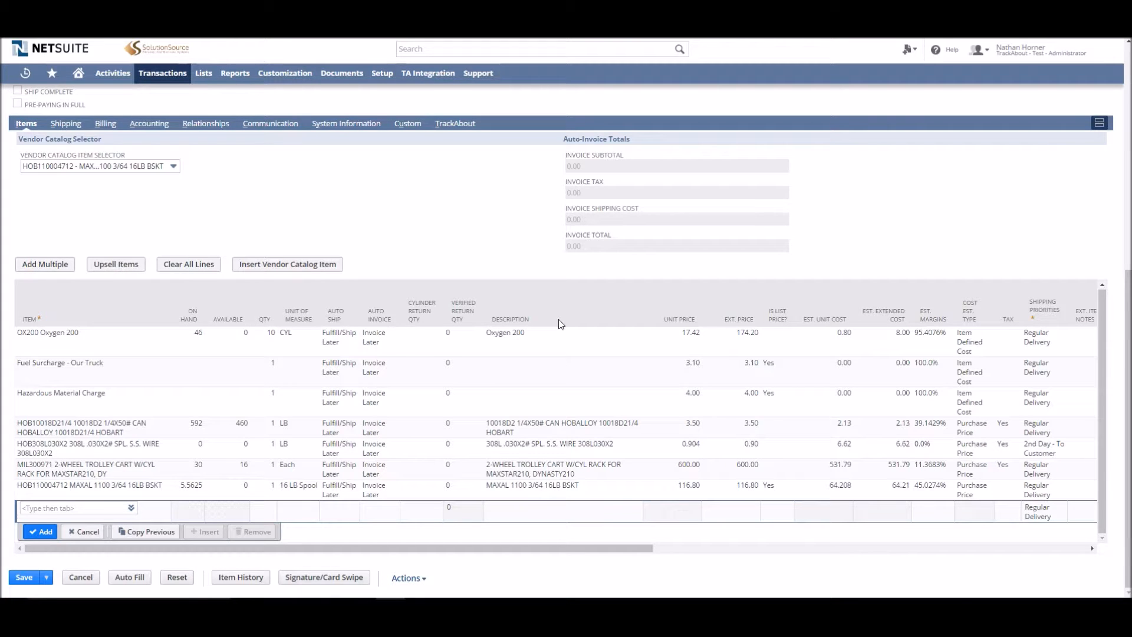
{"action": "left_click", "coordinate": [43, 508]}
{"action": "type", "text": "hob110006223"}
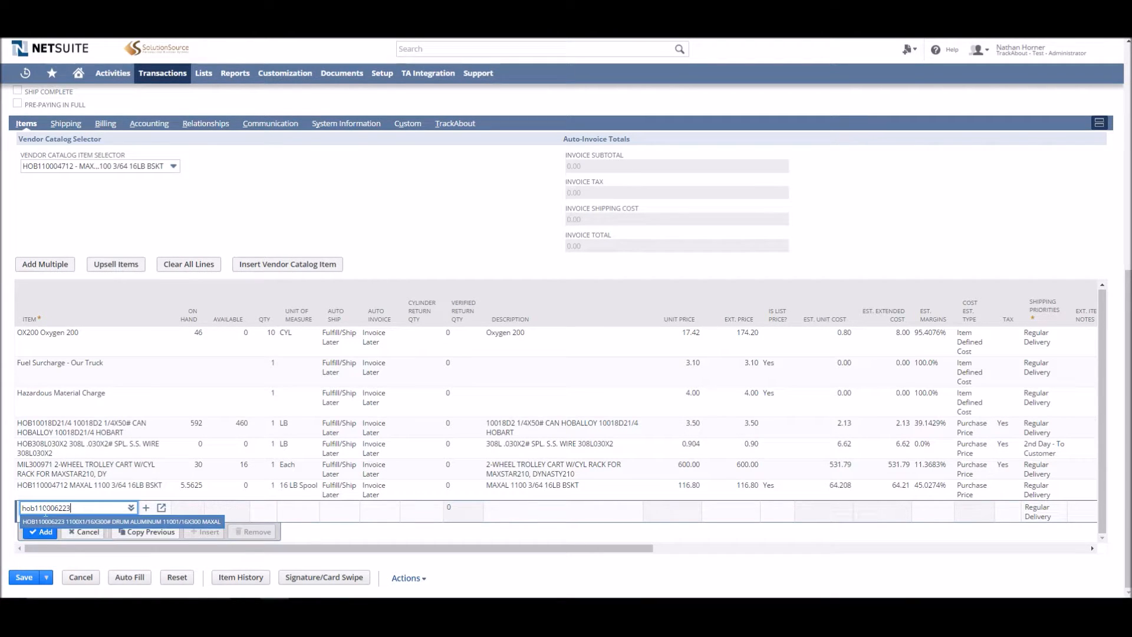
{"action": "left_click", "coordinate": [90, 522]}
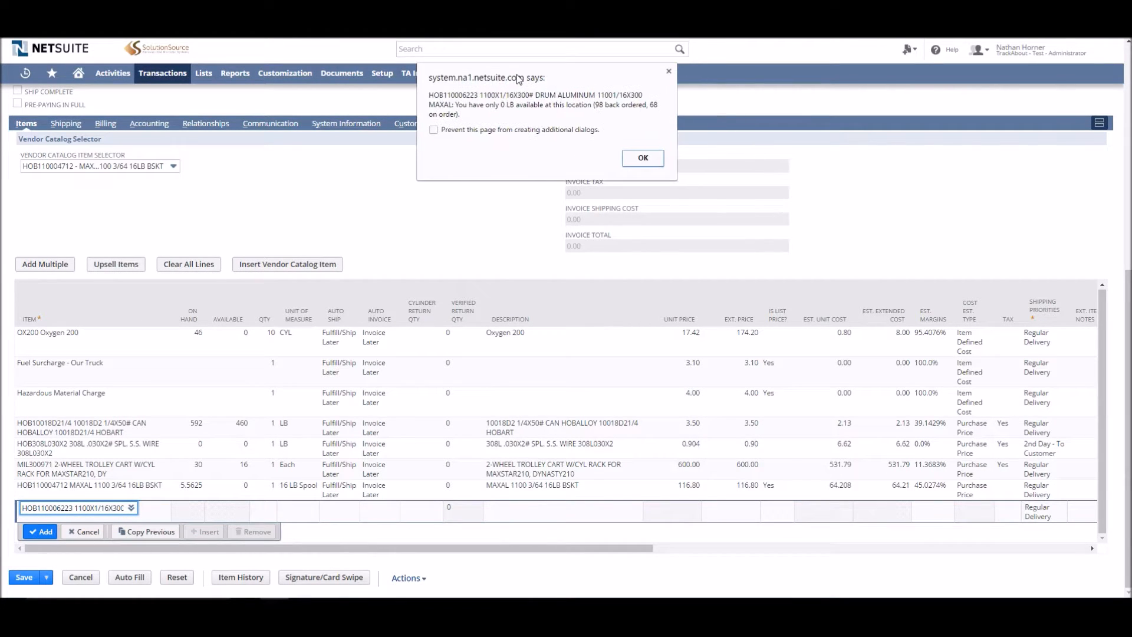
{"action": "left_click", "coordinate": [642, 159]}
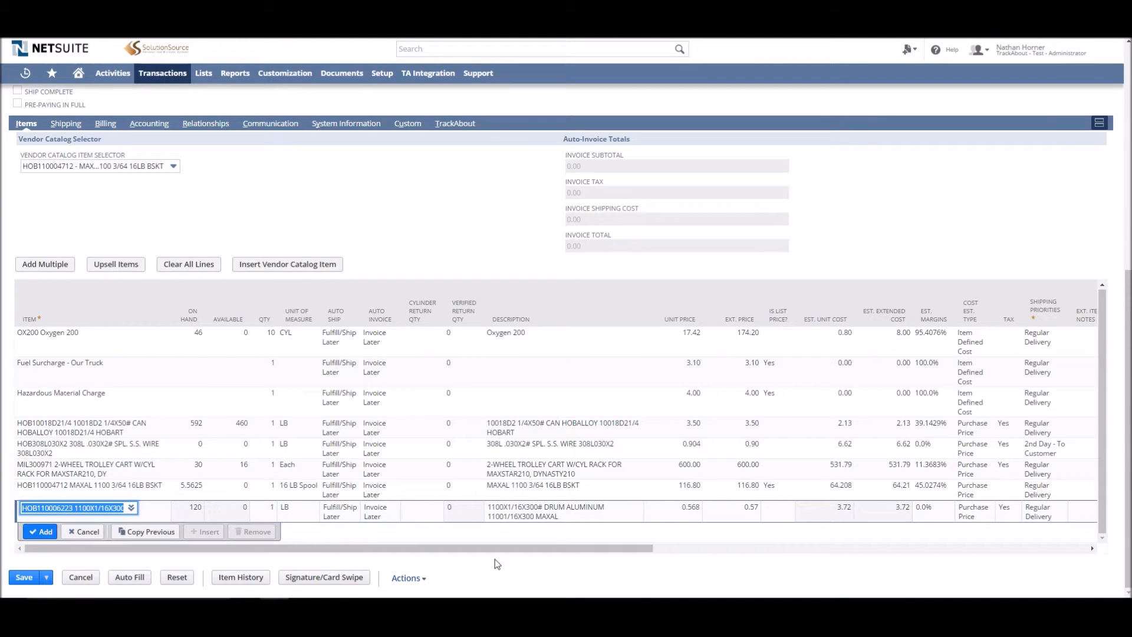
Set the aluminum drum line's transfer location to Branch 2 and add the line
{"action": "left_click_drag", "start_coordinate": [501, 550], "coordinate": [678, 547]}
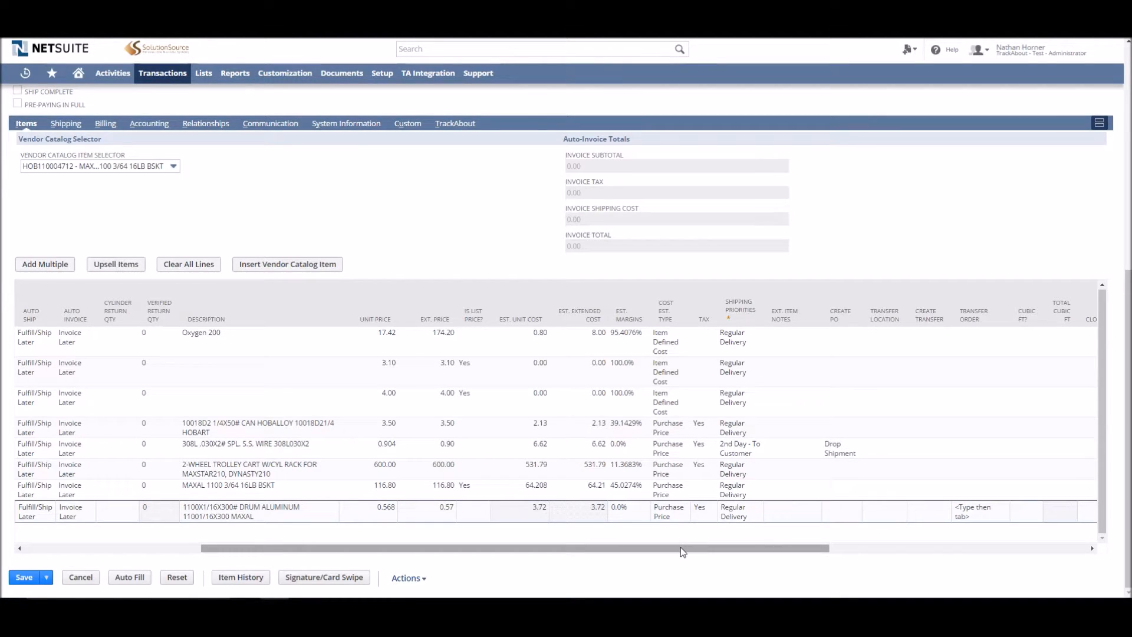
{"action": "left_click_drag", "start_coordinate": [680, 547], "coordinate": [764, 554]}
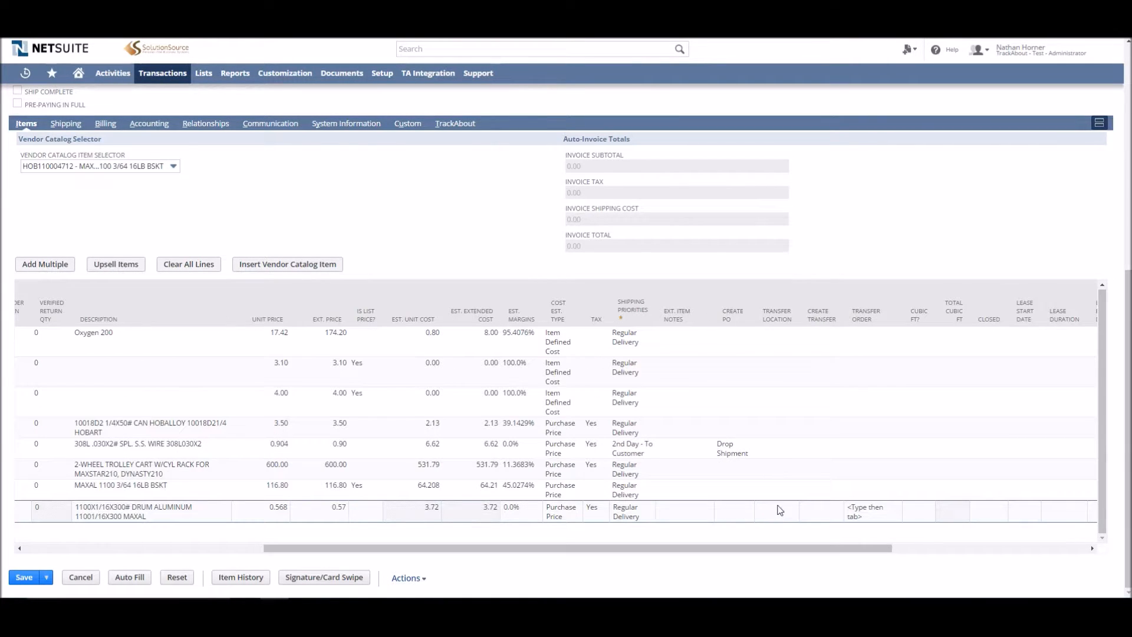
{"action": "left_click", "coordinate": [779, 508]}
{"action": "scroll", "coordinate": [694, 565], "scroll_direction": "down", "scroll_amount": 2}
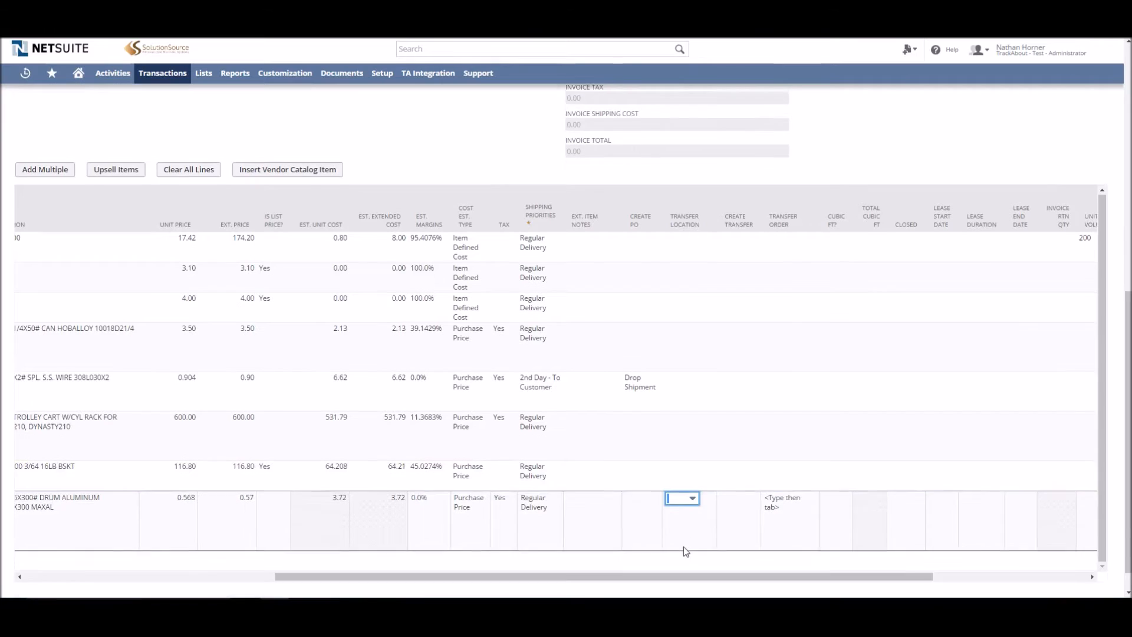
{"action": "left_click", "coordinate": [692, 473]}
{"action": "left_click", "coordinate": [660, 521]}
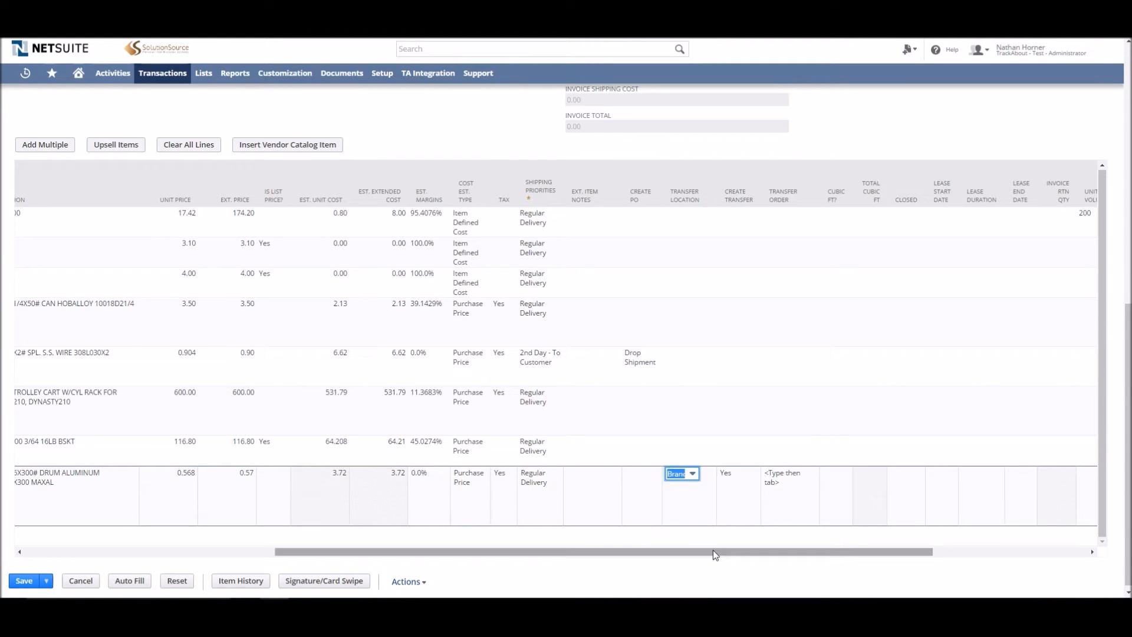
{"action": "left_click_drag", "start_coordinate": [604, 554], "coordinate": [94, 533]}
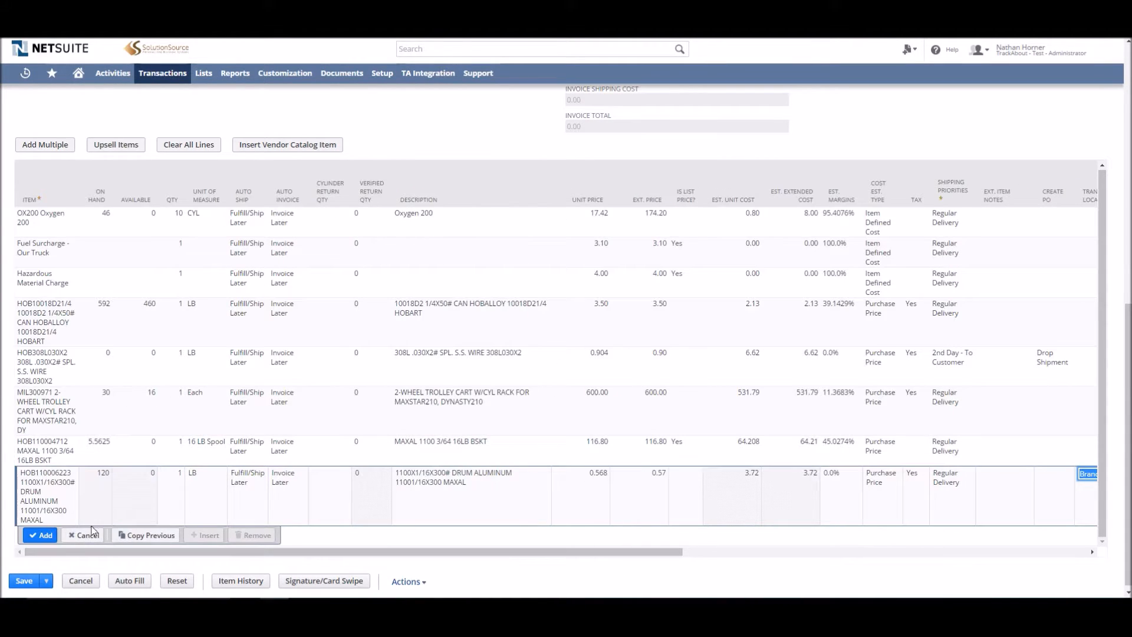
{"action": "scroll", "coordinate": [143, 471], "scroll_direction": "down", "scroll_amount": 1}
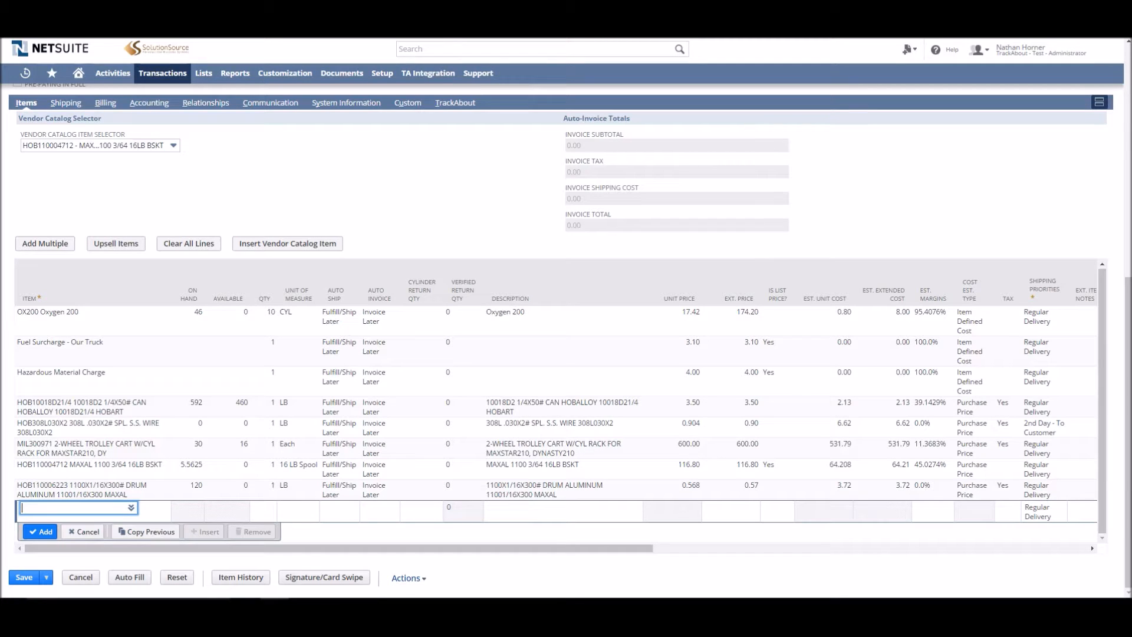
Save the sales order
{"action": "left_click", "coordinate": [111, 31]}
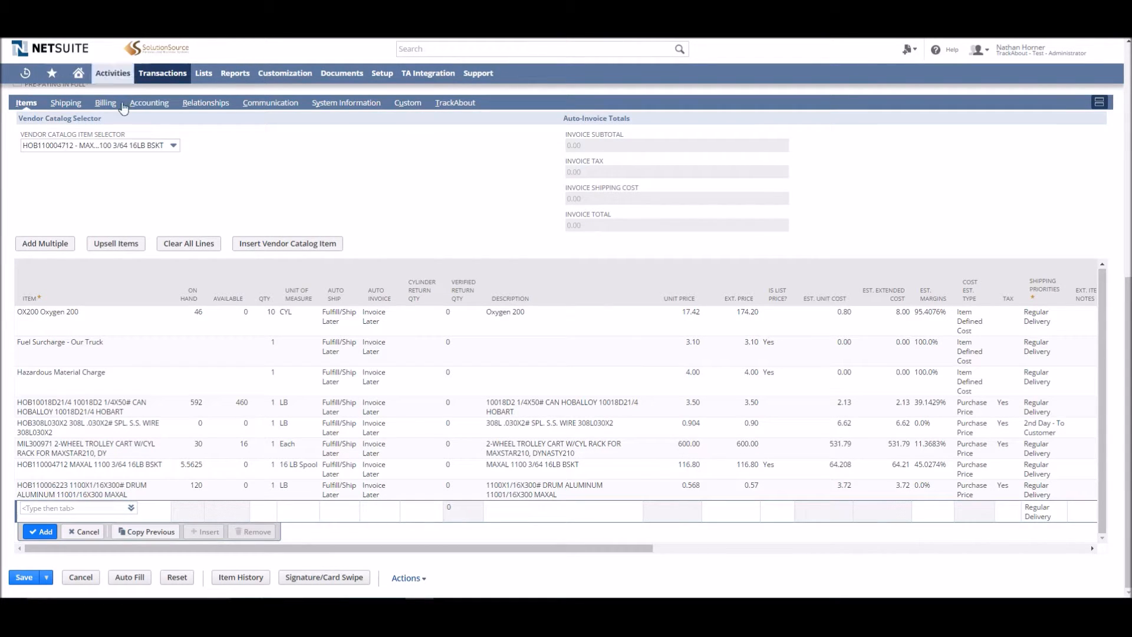
{"action": "left_click", "coordinate": [24, 580]}
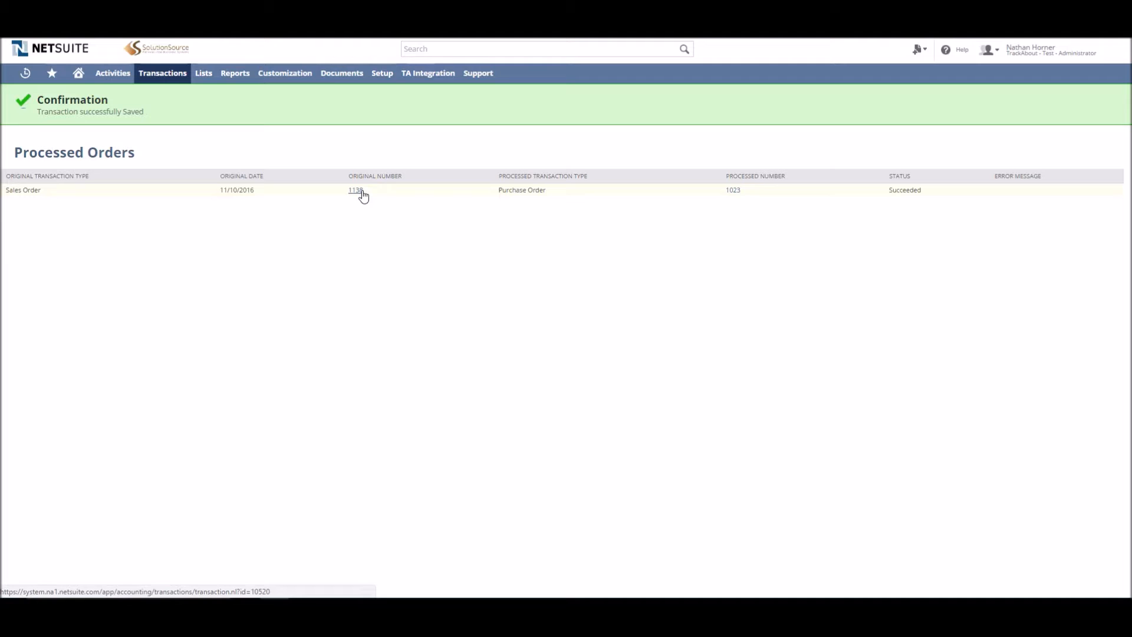
Open the saved sales order 1138 to review its item lines and the linked purchase order 1023
{"action": "left_click", "coordinate": [358, 191]}
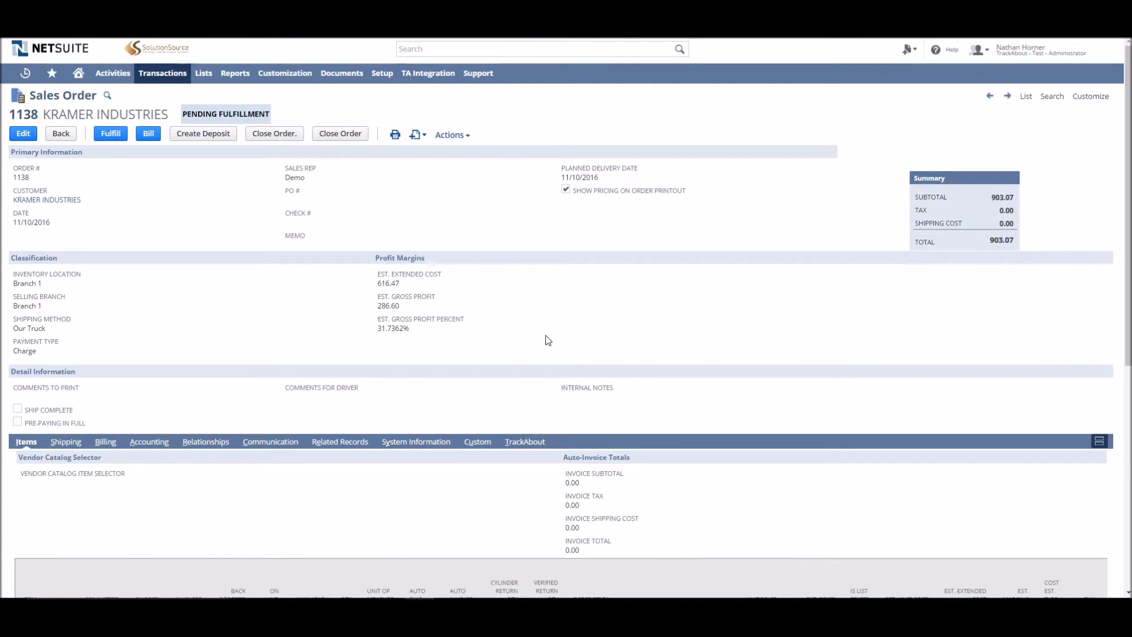
{"action": "scroll", "coordinate": [553, 334], "scroll_direction": "down", "scroll_amount": 2}
{"action": "scroll", "coordinate": [553, 334], "scroll_direction": "down", "scroll_amount": 3}
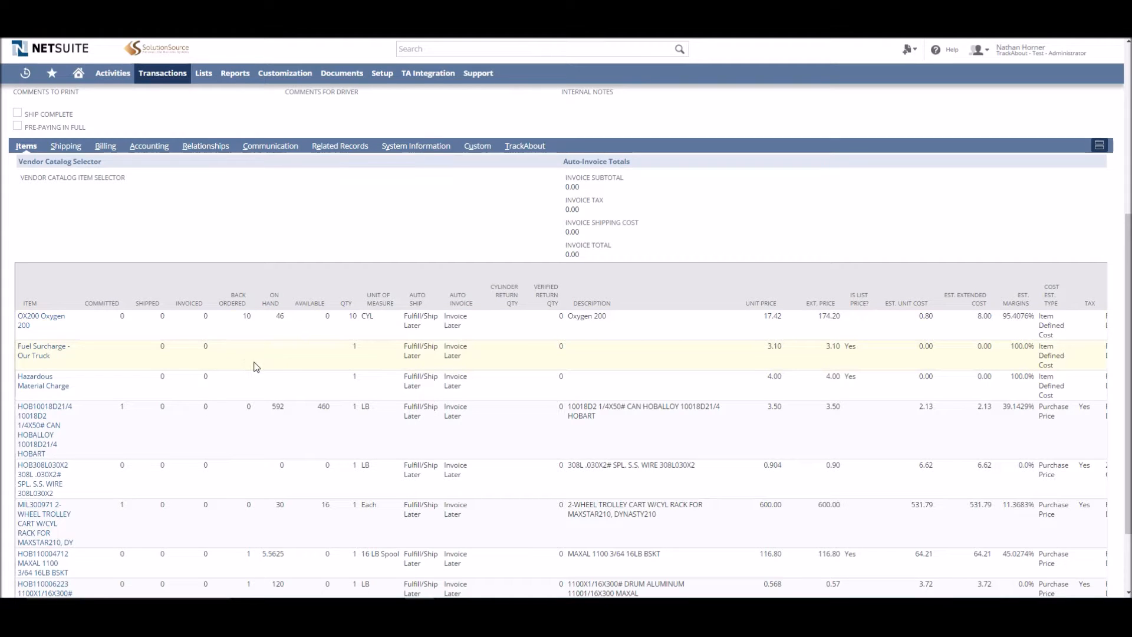
{"action": "scroll", "coordinate": [258, 348], "scroll_direction": "down", "scroll_amount": 1}
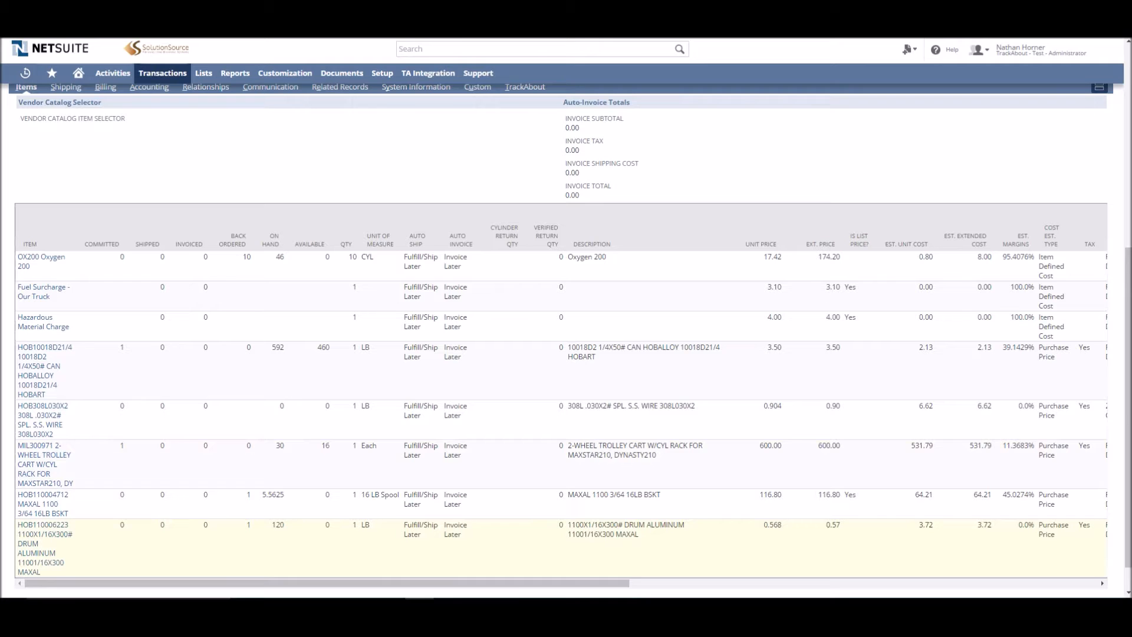
{"action": "left_click_drag", "start_coordinate": [609, 582], "coordinate": [912, 577]}
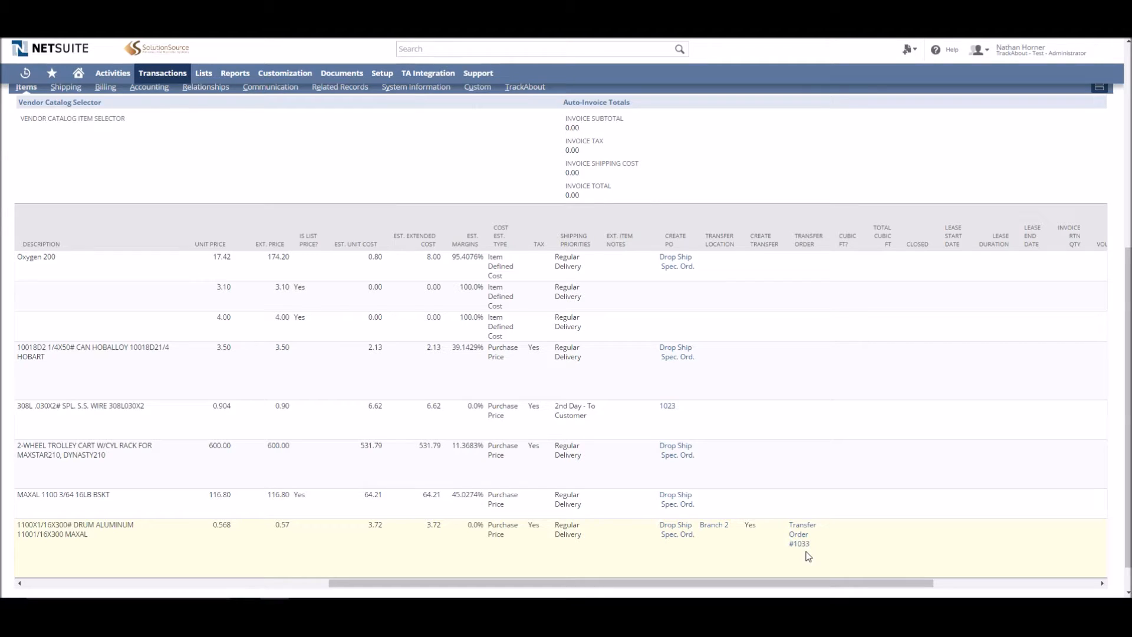
{"action": "left_click", "coordinate": [669, 407]}
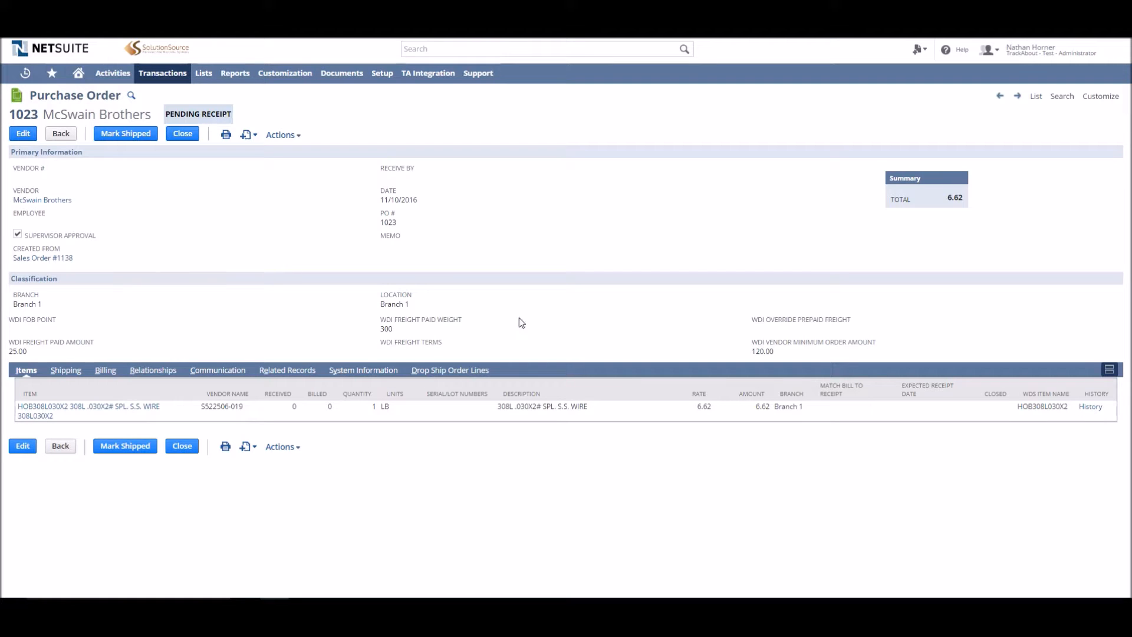
{"action": "left_click", "coordinate": [466, 370]}
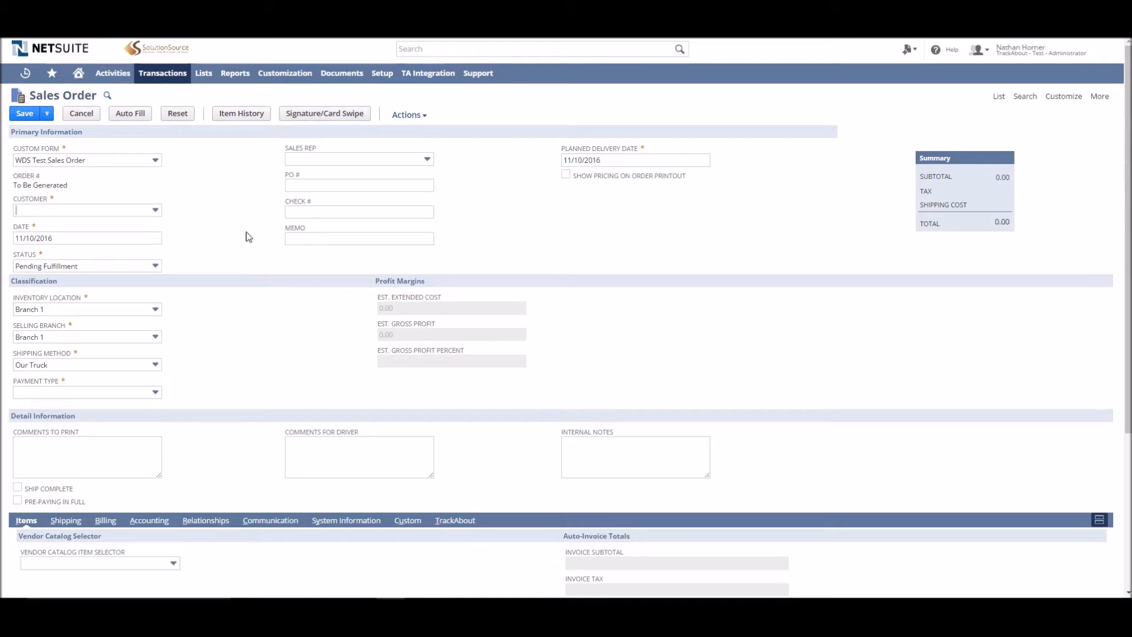
Fill in a new sales order's header with customer KRAMER INDUSTRIES, shipping method Will Call and payment type Cash
{"action": "left_click", "coordinate": [56, 212]}
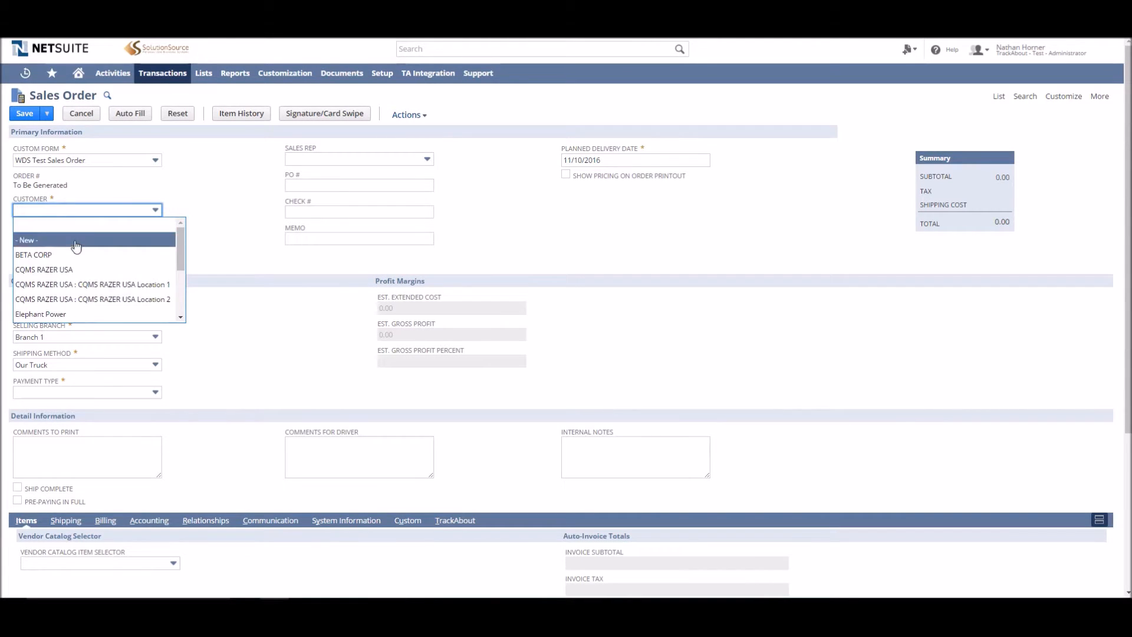
{"action": "scroll", "coordinate": [76, 262], "scroll_direction": "down", "scroll_amount": 2}
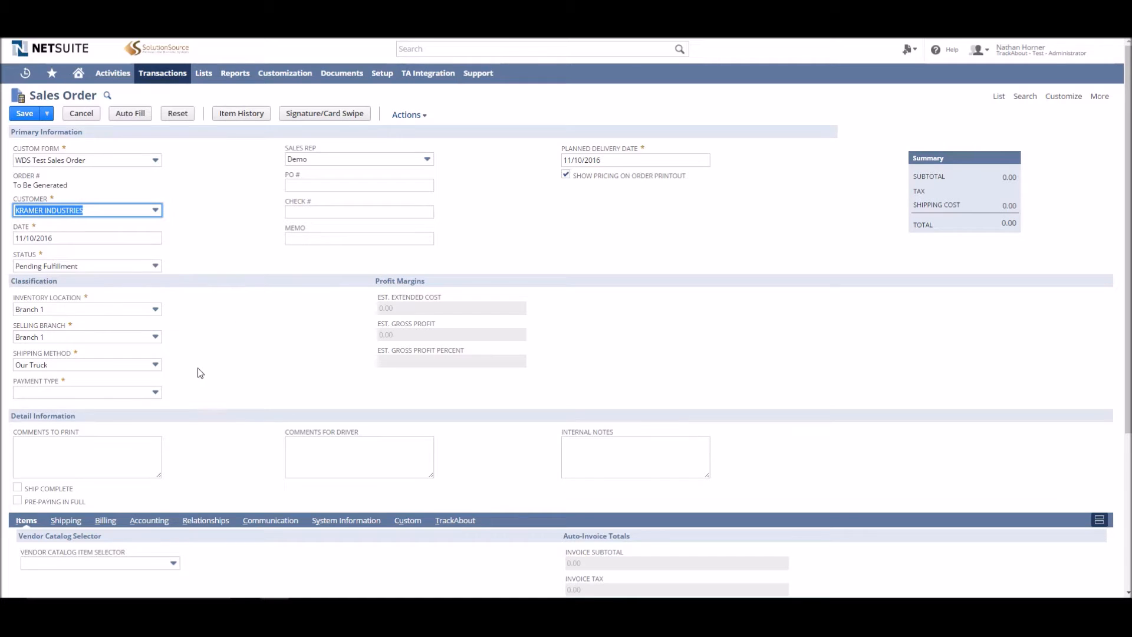
{"action": "left_click", "coordinate": [88, 368]}
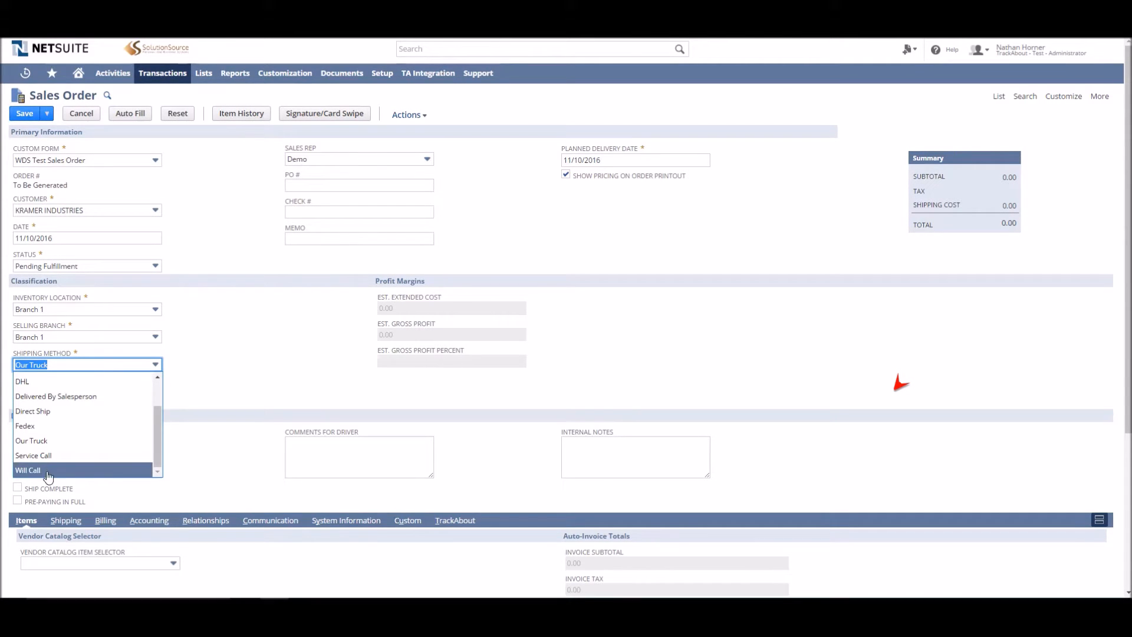
{"action": "left_click", "coordinate": [47, 471]}
{"action": "left_click", "coordinate": [110, 393]}
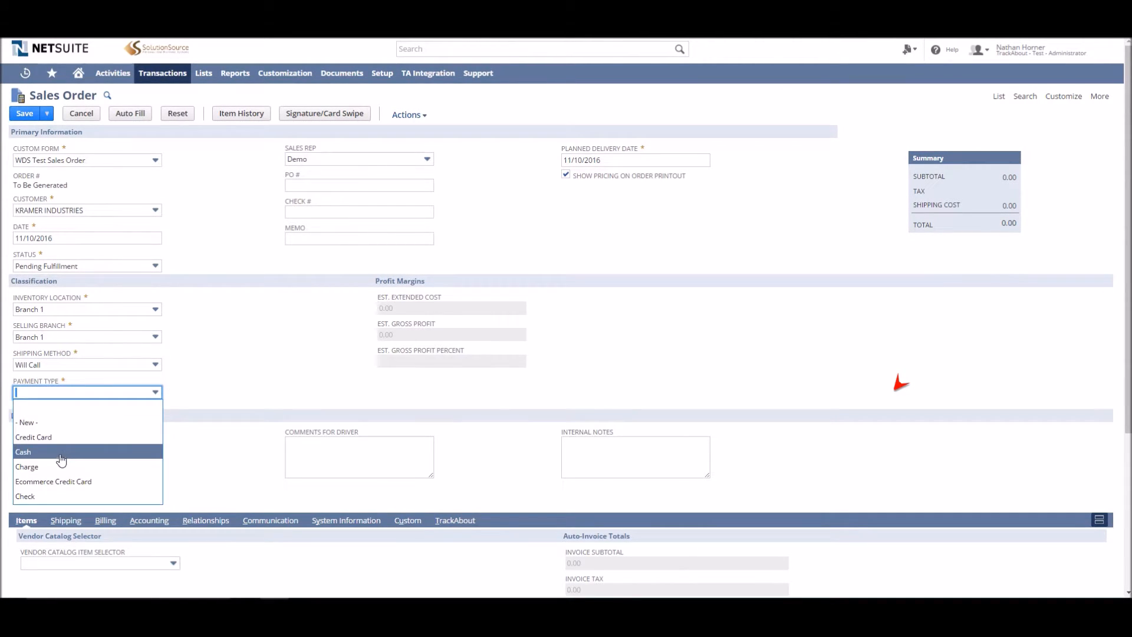
{"action": "left_click", "coordinate": [61, 459]}
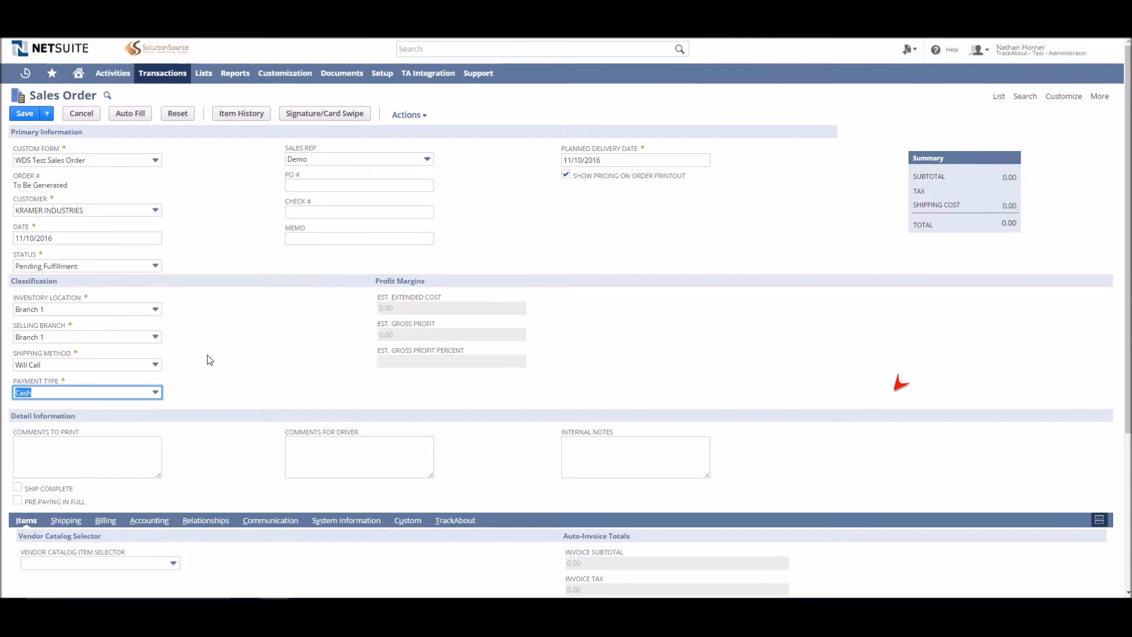
Add item HE315 Helium 315 as a new item line
{"action": "scroll", "coordinate": [215, 367], "scroll_direction": "down", "scroll_amount": 4}
{"action": "left_click", "coordinate": [33, 510]}
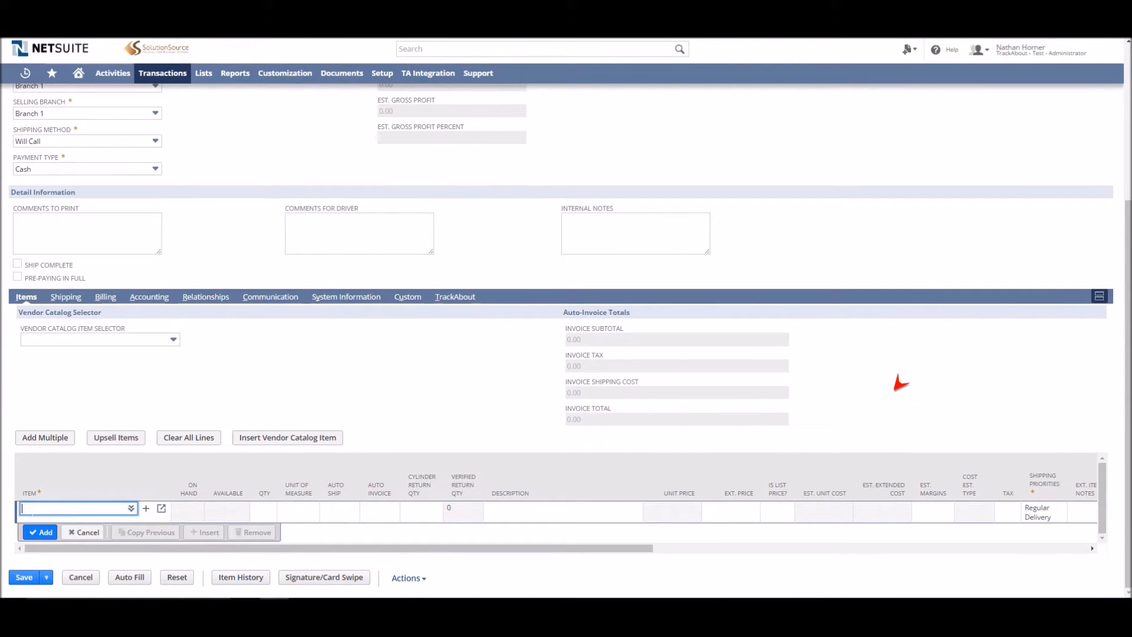
{"action": "type", "text": "he315"}
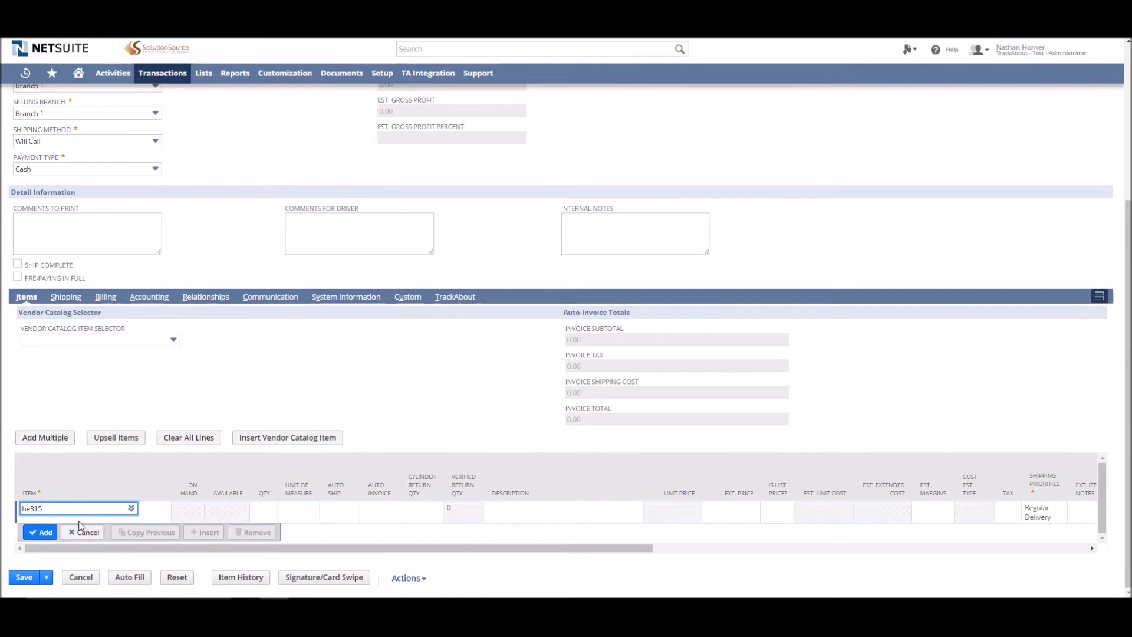
{"action": "key", "text": "Tab"}
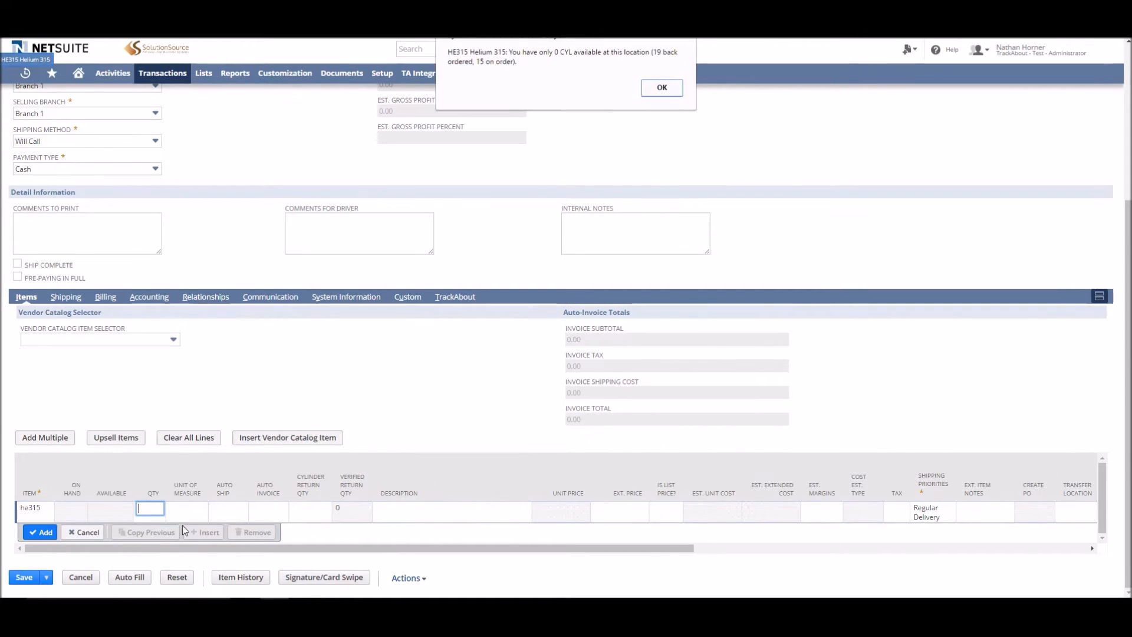
{"action": "left_click", "coordinate": [662, 87]}
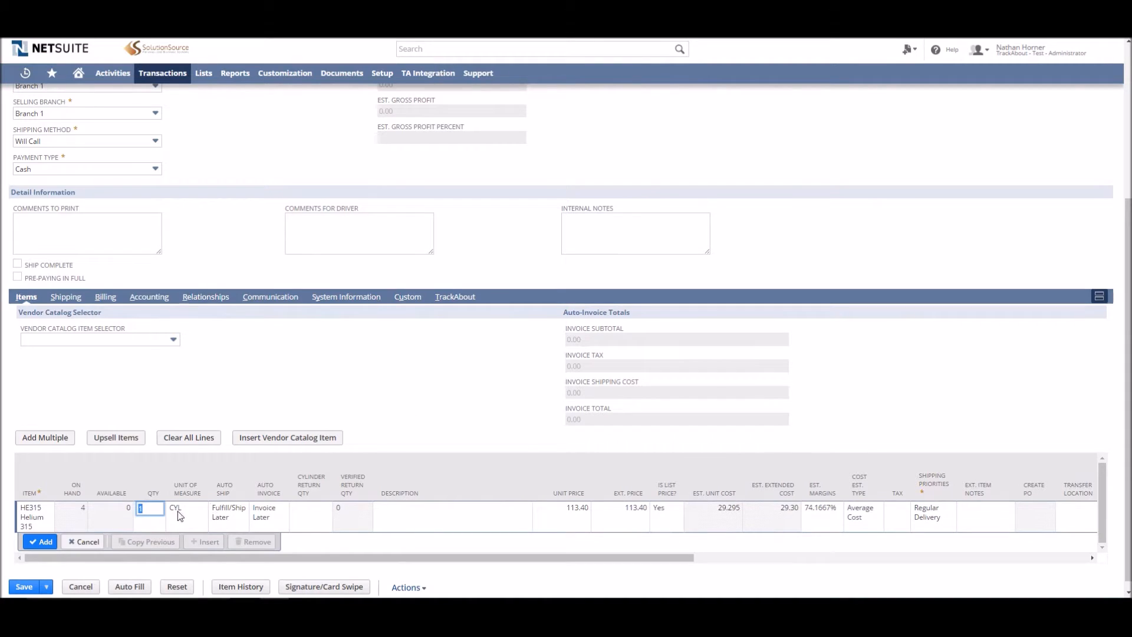
{"action": "left_click", "coordinate": [45, 543]}
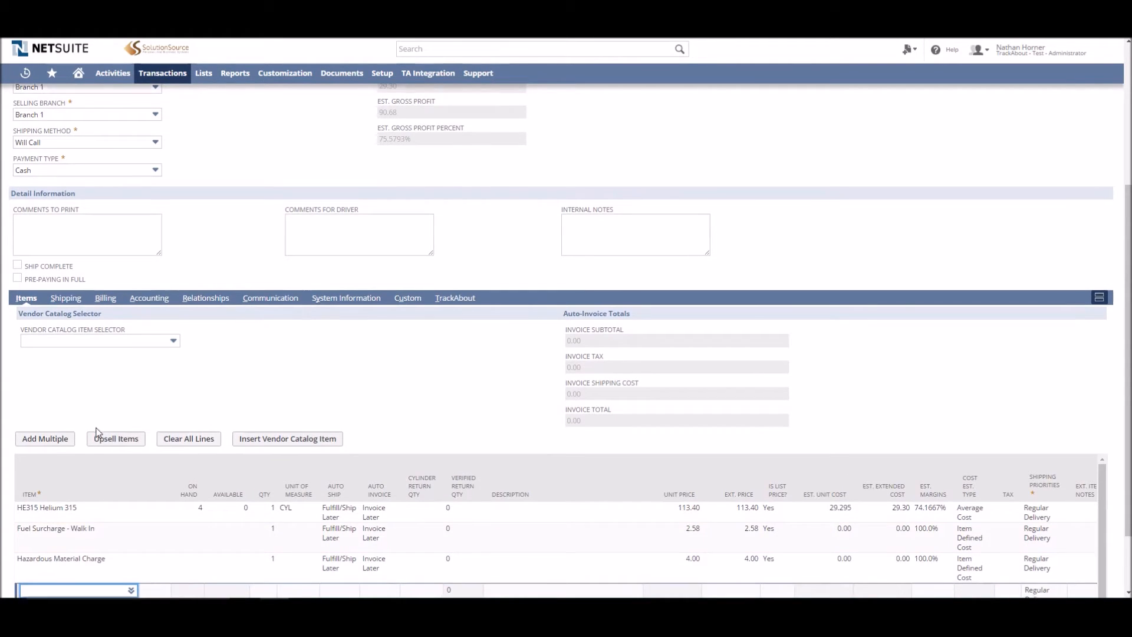
Add item HOB10018D21/4 as a new line with unit of measure 5 LB Spool
{"action": "scroll", "coordinate": [97, 432], "scroll_direction": "down", "scroll_amount": 1}
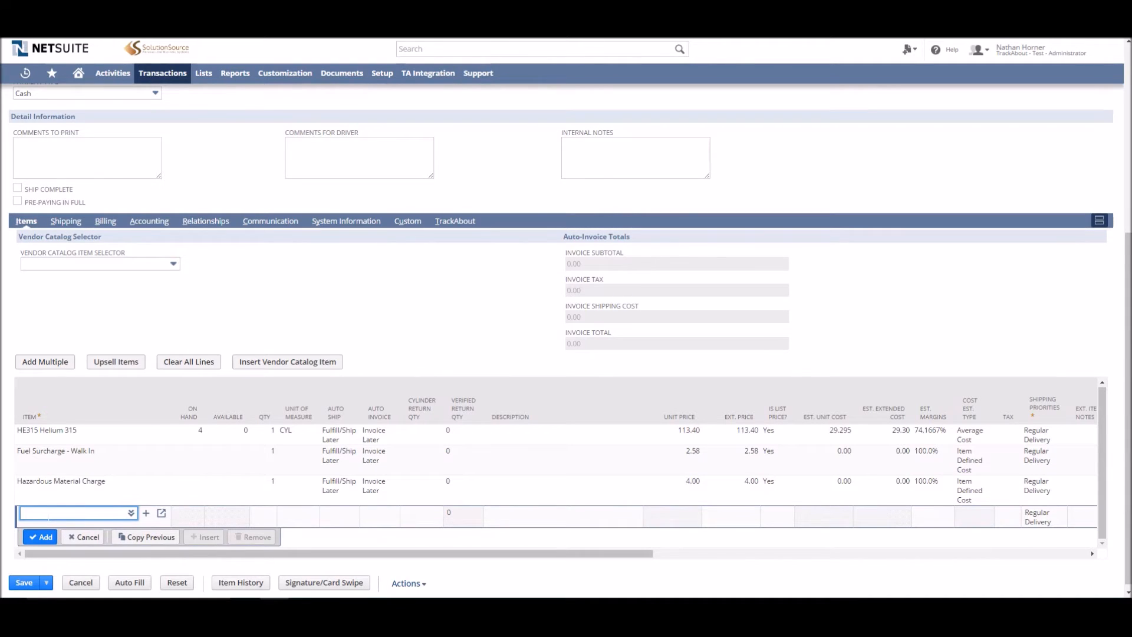
{"action": "type", "text": "ob100*8"}
{"action": "type", "text": "d"}
{"action": "left_click", "coordinate": [65, 488]}
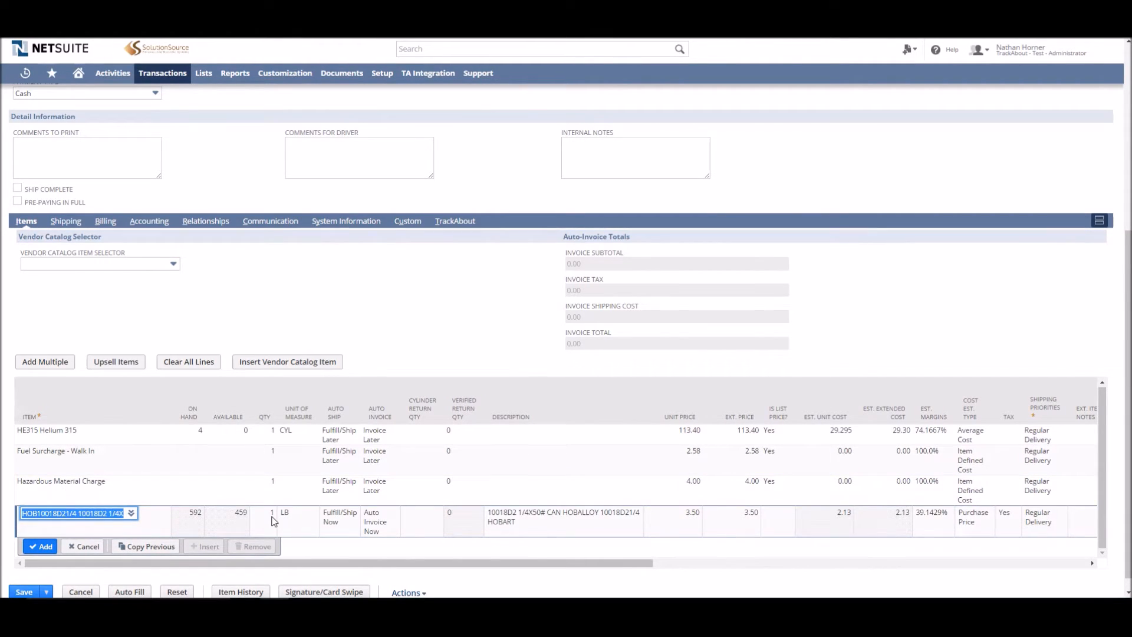
{"action": "left_click", "coordinate": [272, 519]}
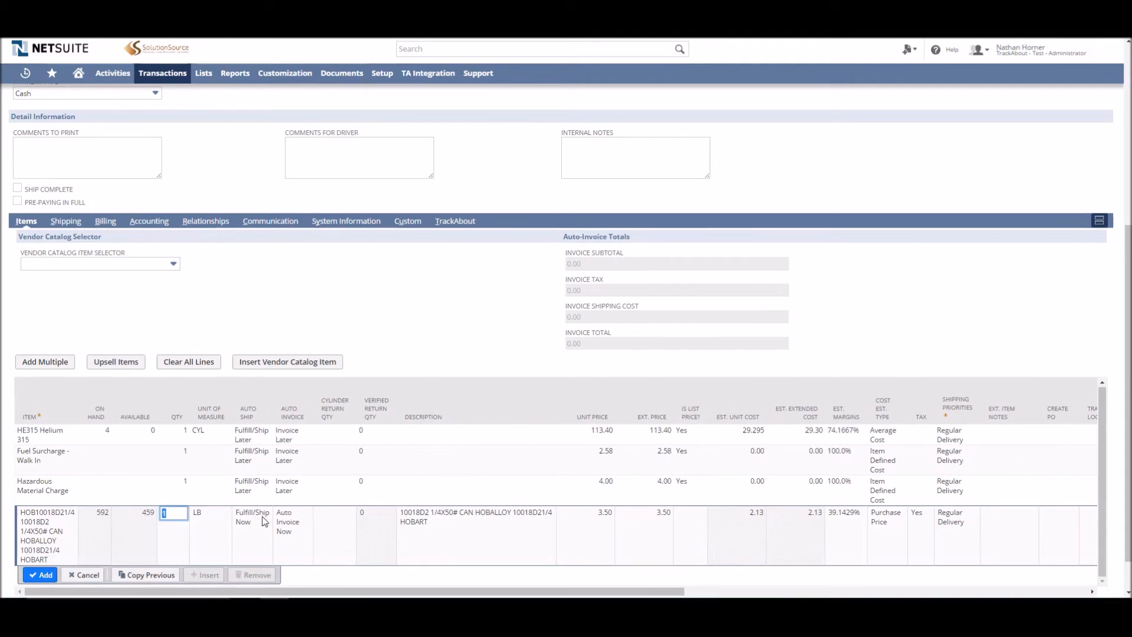
{"action": "left_click", "coordinate": [199, 516]}
{"action": "left_click", "coordinate": [204, 518]}
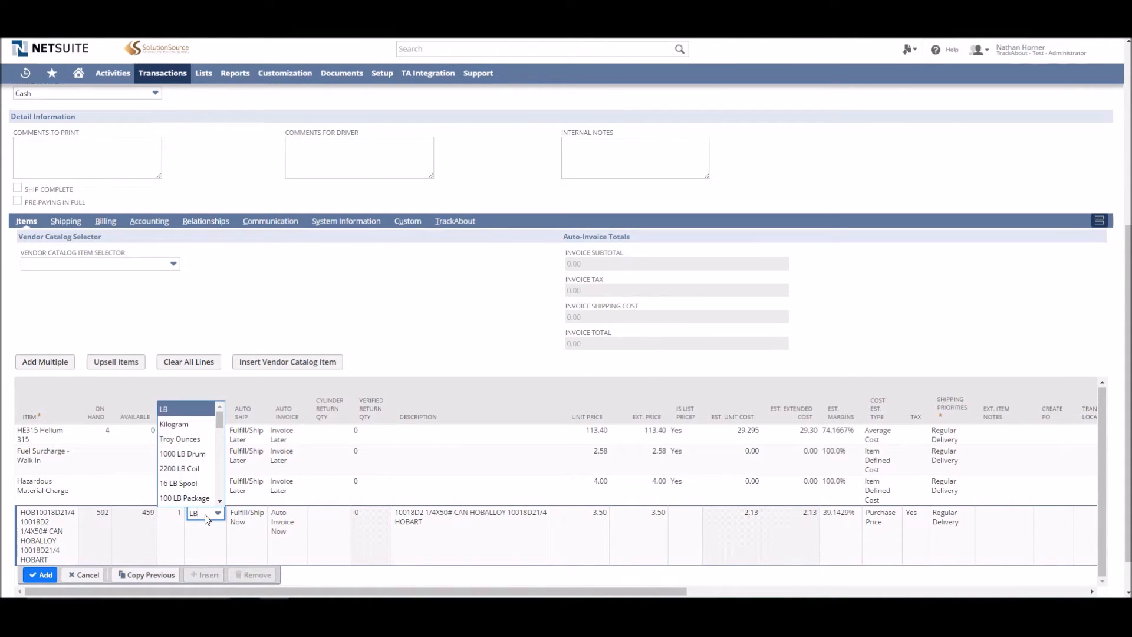
{"action": "scroll", "coordinate": [219, 425], "scroll_direction": "down", "scroll_amount": 1}
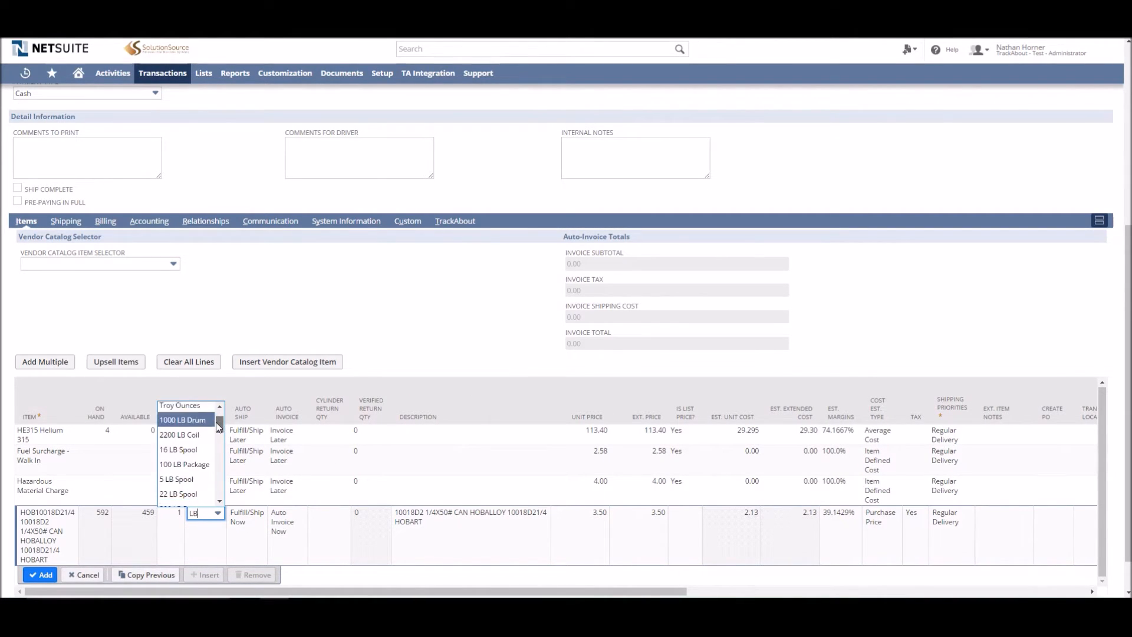
{"action": "left_click", "coordinate": [186, 475]}
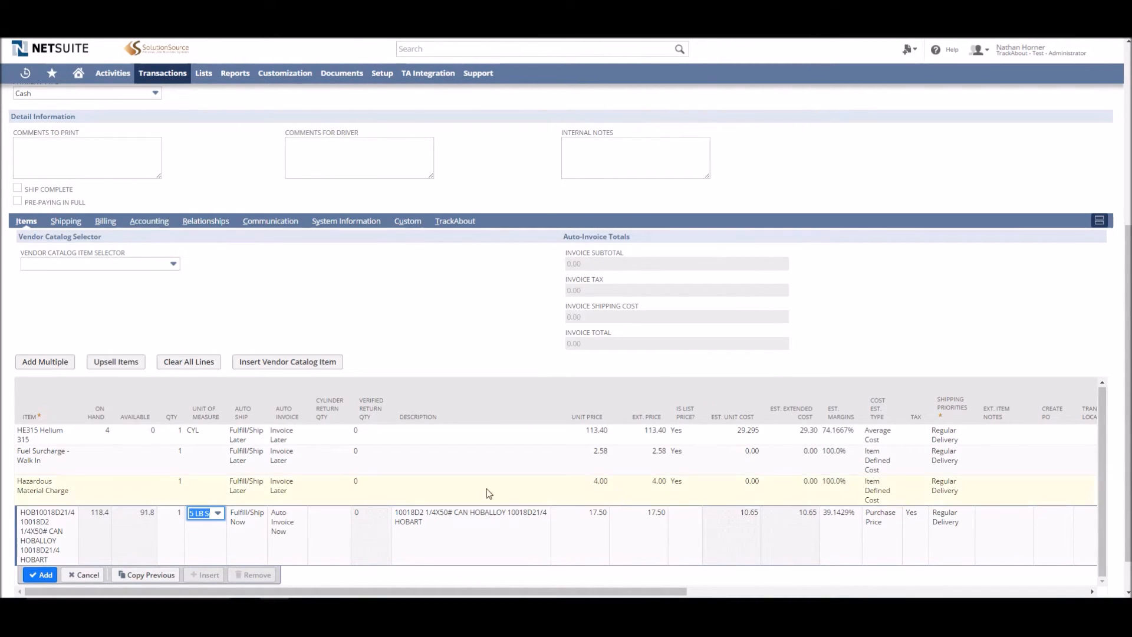
{"action": "left_click", "coordinate": [40, 575]}
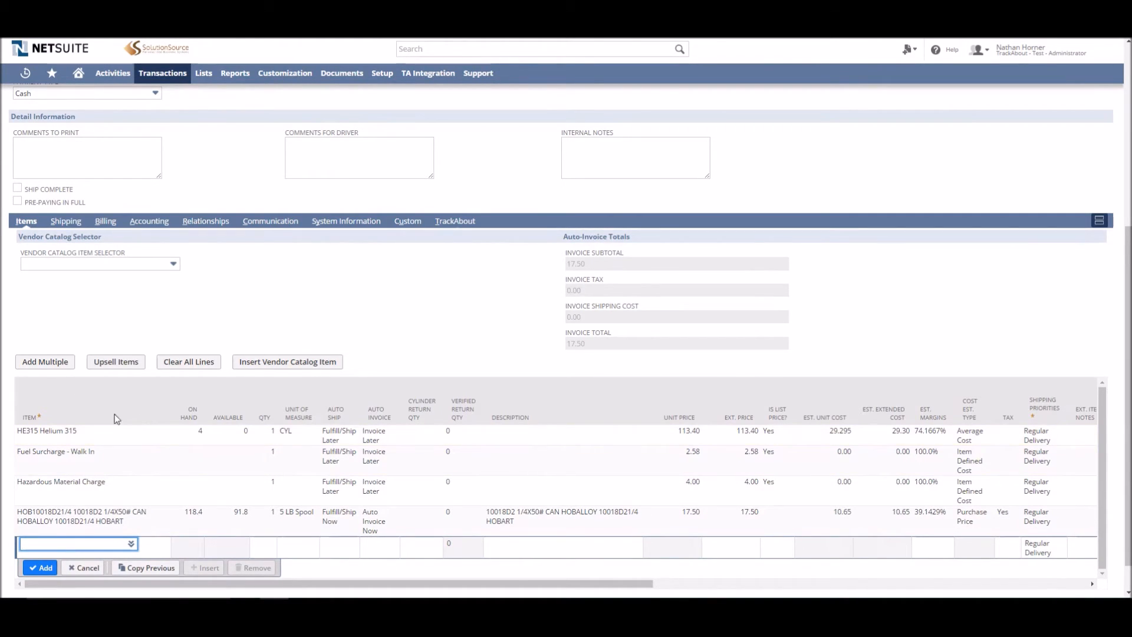
Add MIL12NG 12NG NOZZLE GASKET to the order from the customer's item history as a new line
{"action": "scroll", "coordinate": [105, 378], "scroll_direction": "down", "scroll_amount": 1}
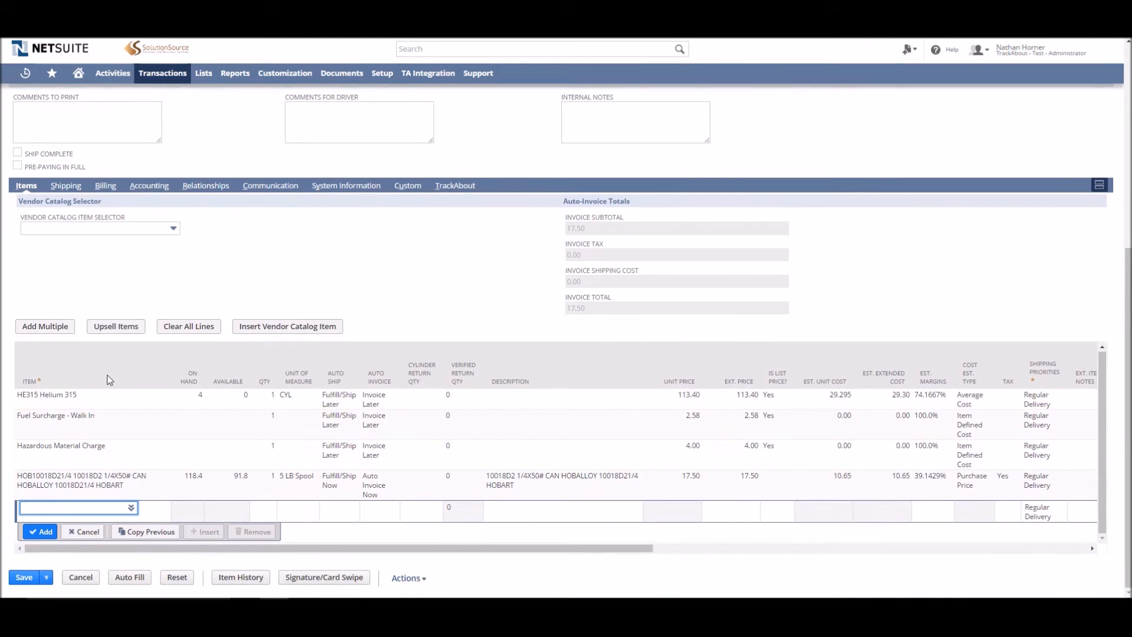
{"action": "left_click", "coordinate": [242, 576]}
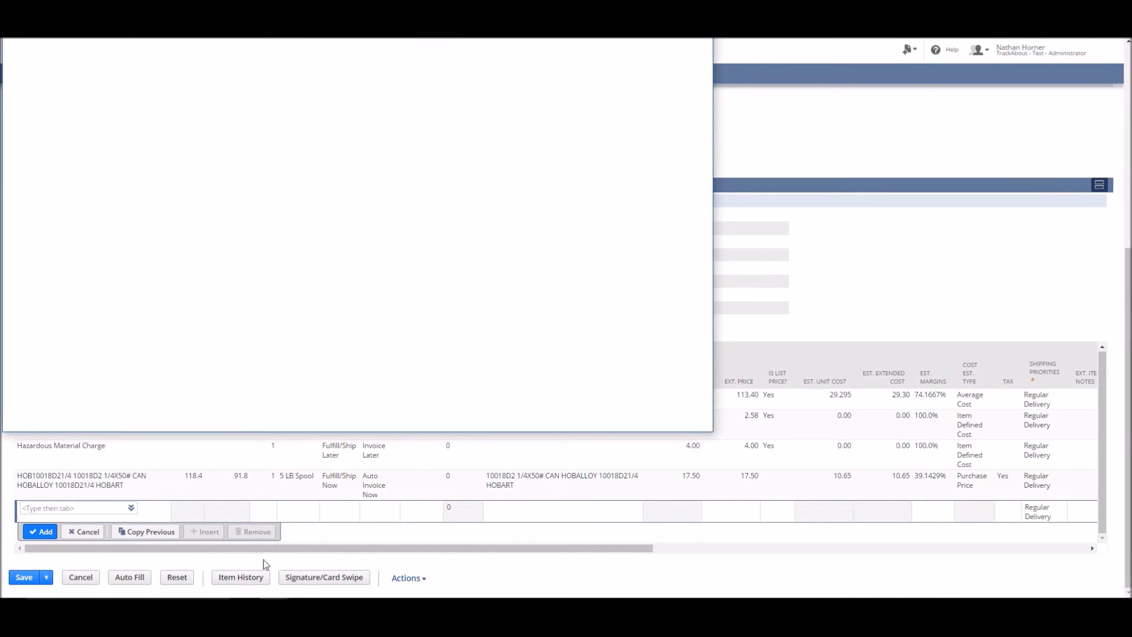
{"action": "left_click_drag", "start_coordinate": [558, 97], "coordinate": [586, 96]}
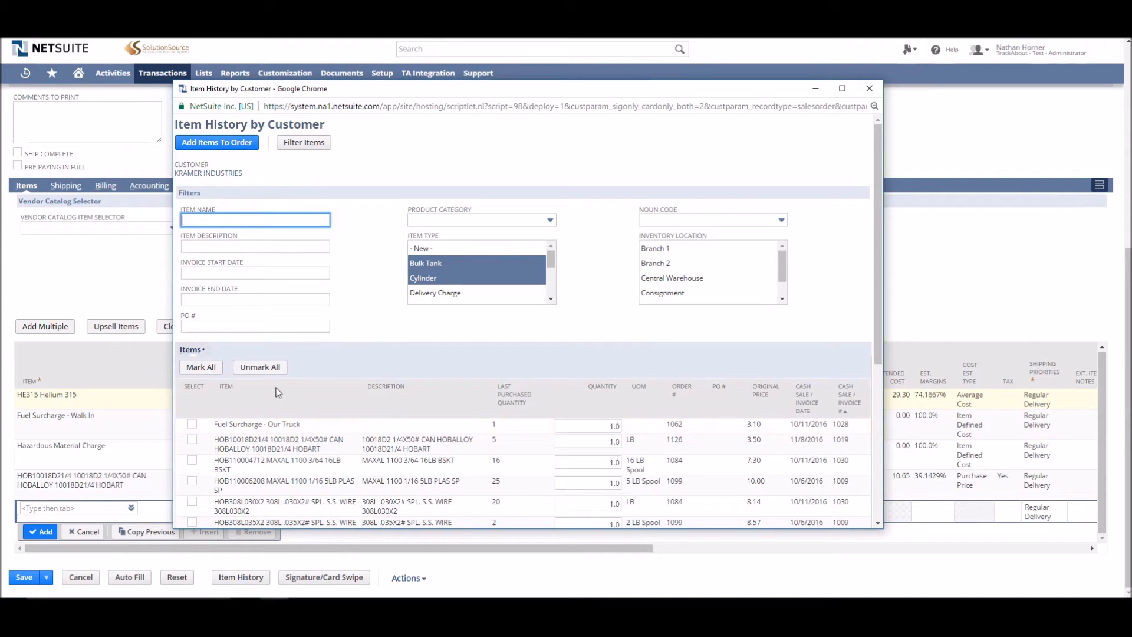
{"action": "scroll", "coordinate": [523, 322], "scroll_direction": "down", "scroll_amount": 3}
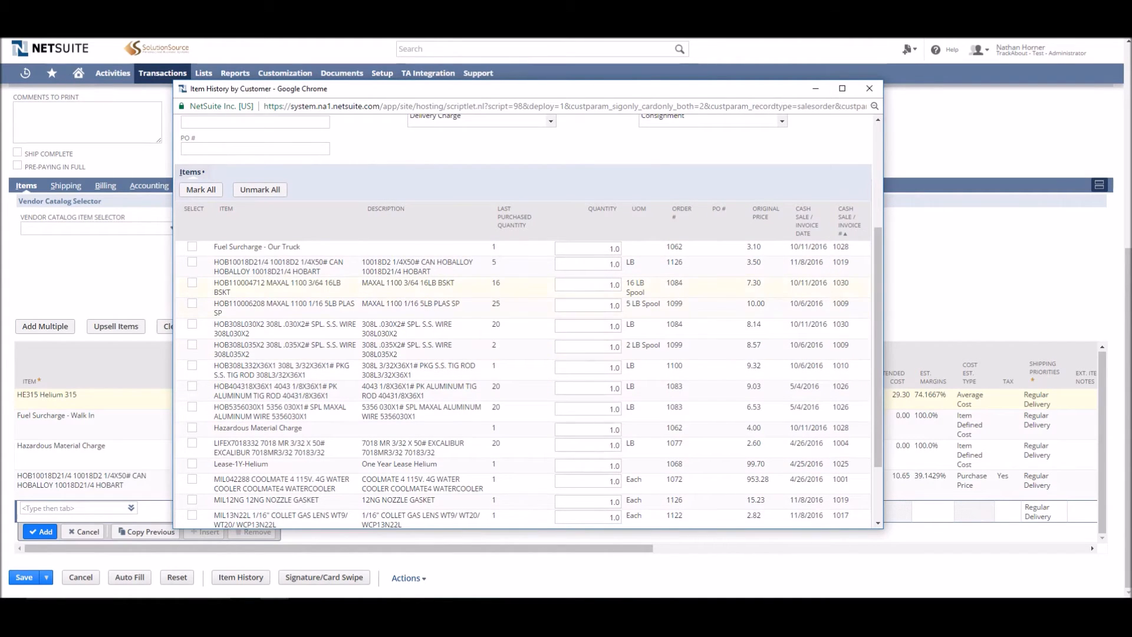
{"action": "scroll", "coordinate": [809, 355], "scroll_direction": "down", "scroll_amount": 1}
{"action": "scroll", "coordinate": [528, 321], "scroll_direction": "down", "scroll_amount": 2}
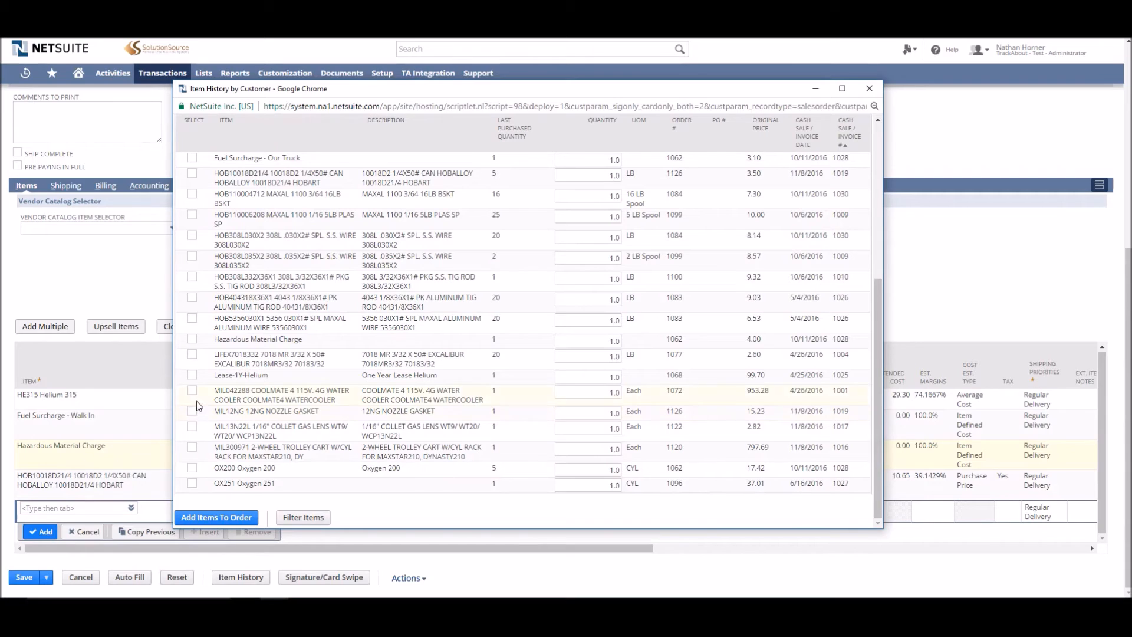
{"action": "left_click", "coordinate": [192, 412]}
{"action": "left_click", "coordinate": [224, 523]}
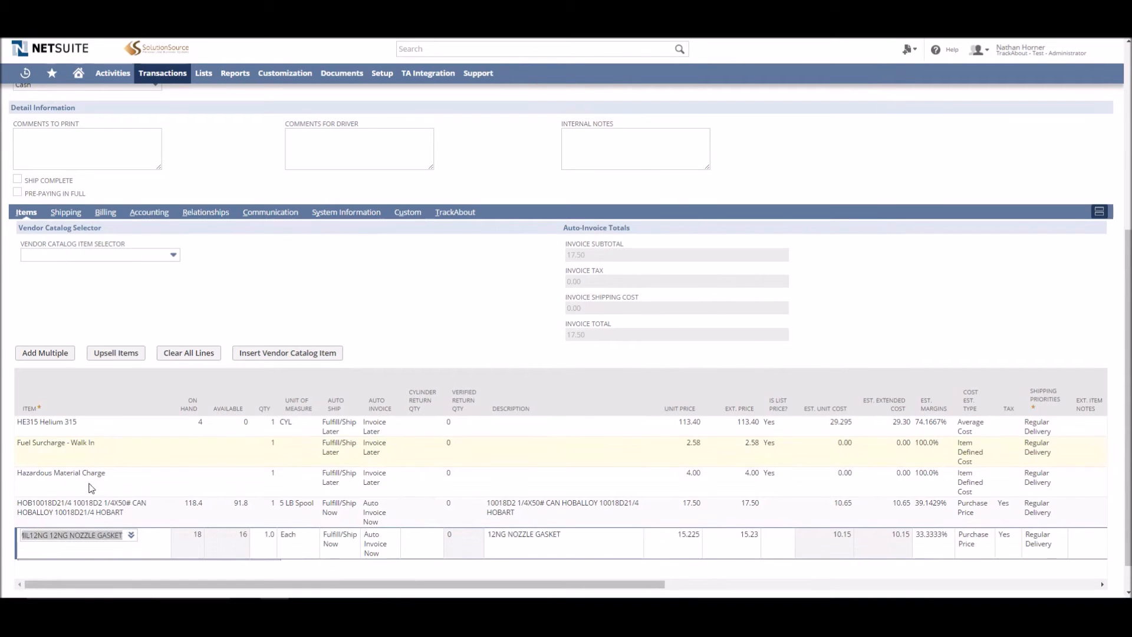
{"action": "left_click", "coordinate": [40, 569]}
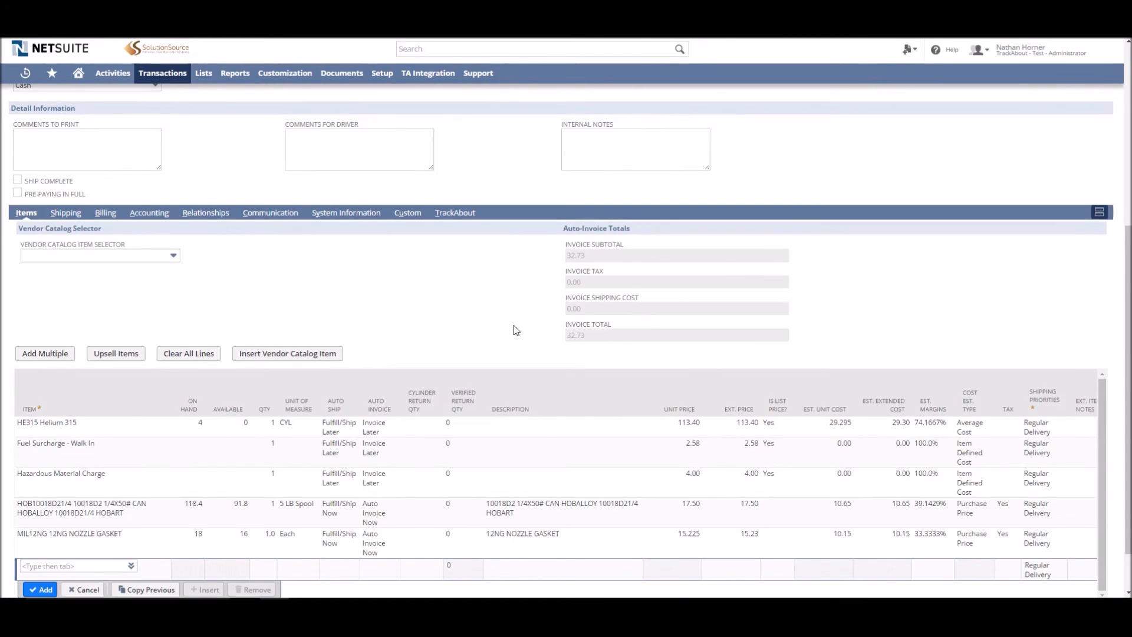
Open the signature capture and attach the signature to the sales order
{"action": "scroll", "coordinate": [513, 348], "scroll_direction": "up", "scroll_amount": 4}
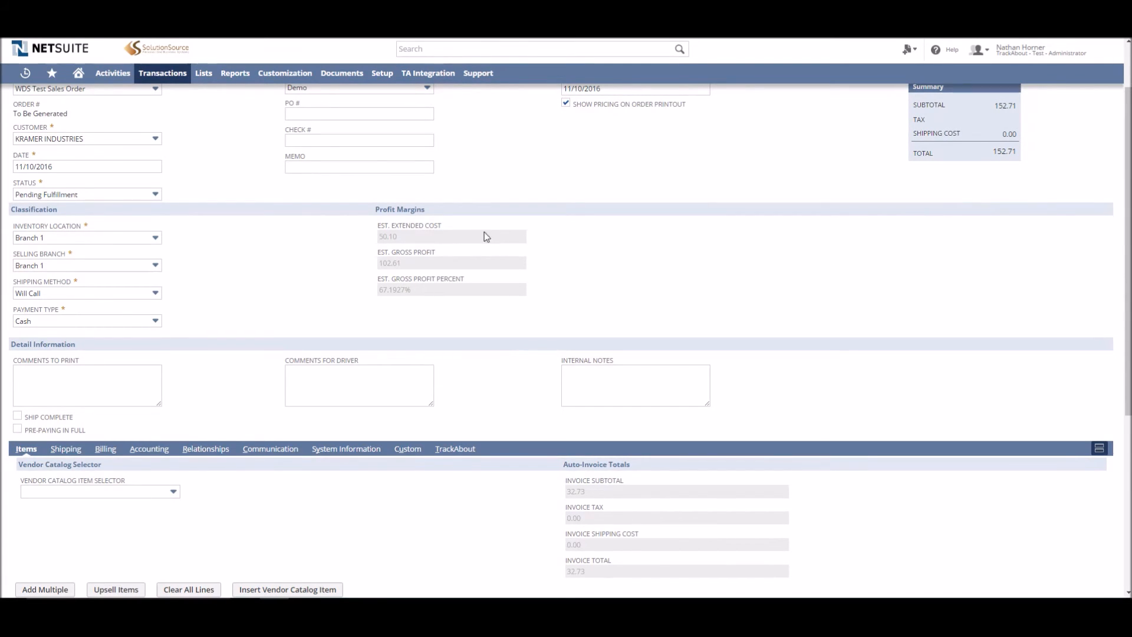
{"action": "scroll", "coordinate": [498, 234], "scroll_direction": "down", "scroll_amount": 3}
{"action": "scroll", "coordinate": [334, 334], "scroll_direction": "down", "scroll_amount": 3}
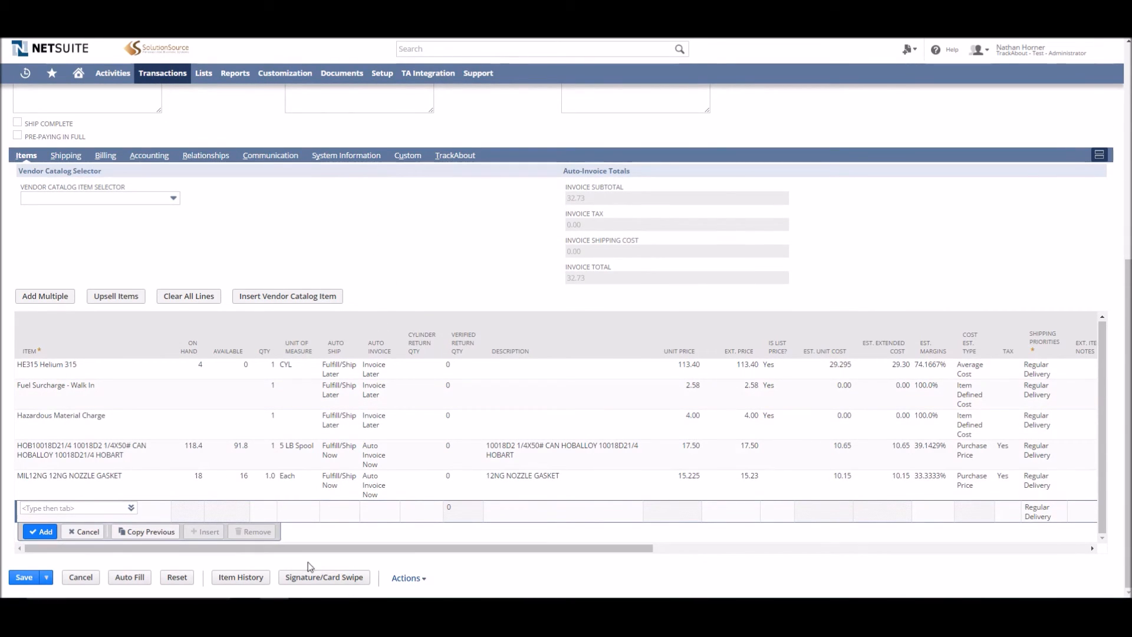
{"action": "left_click", "coordinate": [331, 580]}
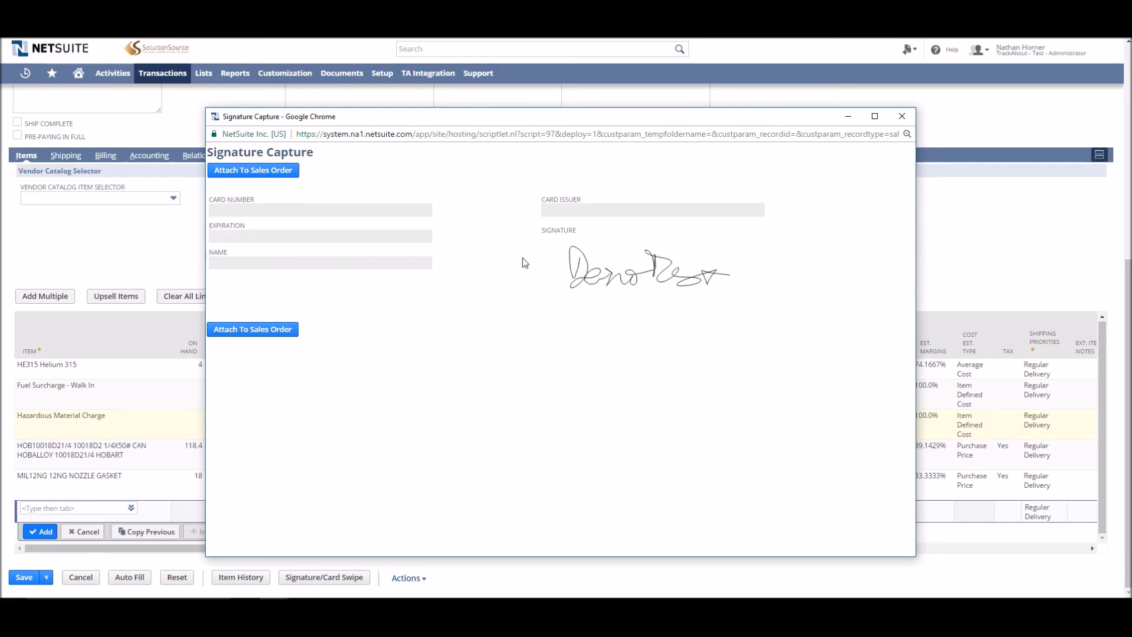
{"action": "left_click", "coordinate": [268, 333]}
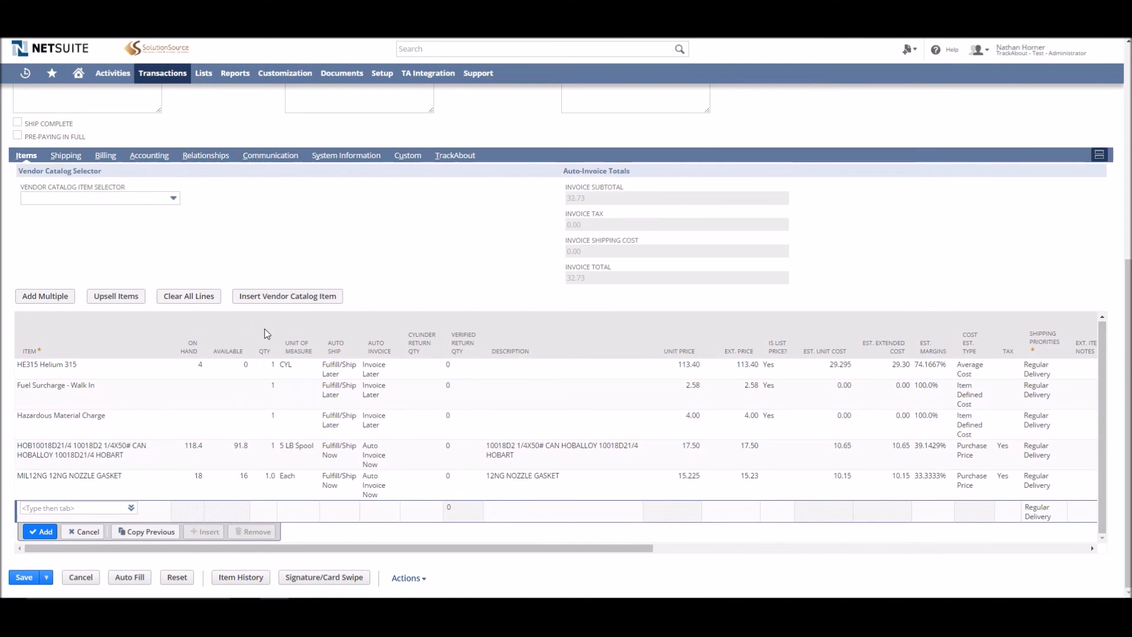
Save the sales order and open its related records
{"action": "left_click", "coordinate": [25, 581]}
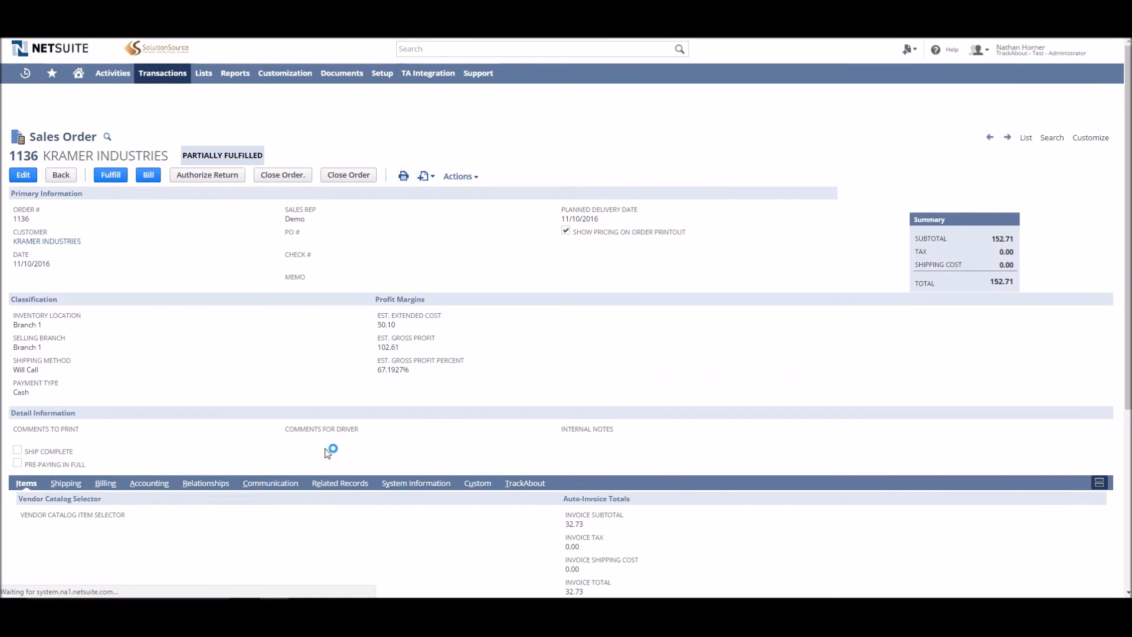
{"action": "left_click", "coordinate": [342, 485]}
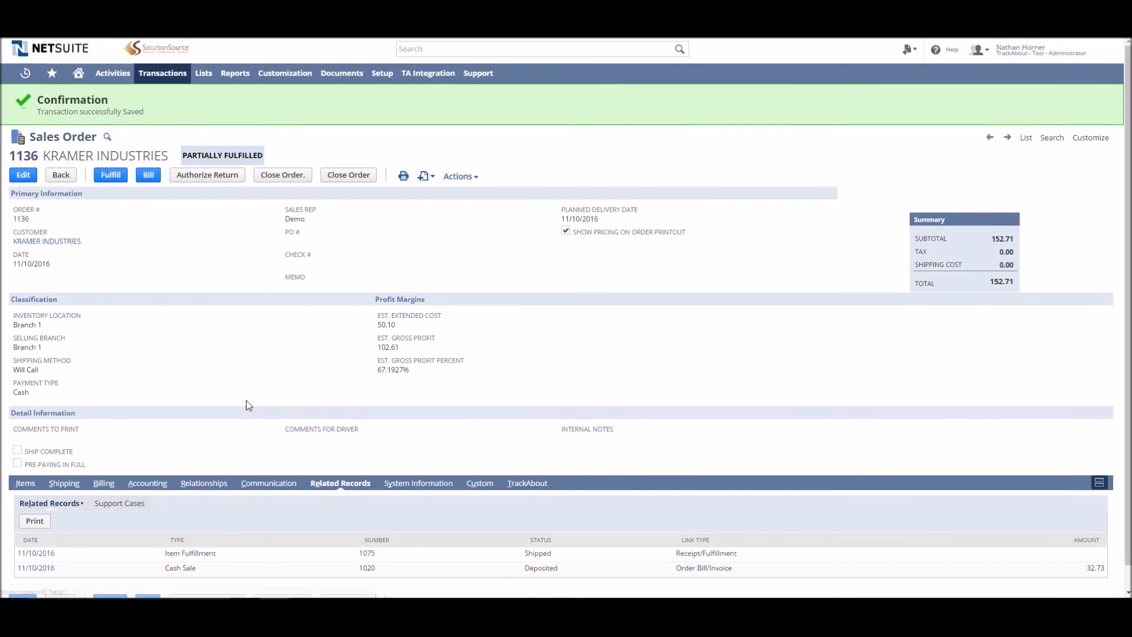
{"action": "scroll", "coordinate": [245, 405], "scroll_direction": "down", "scroll_amount": 1}
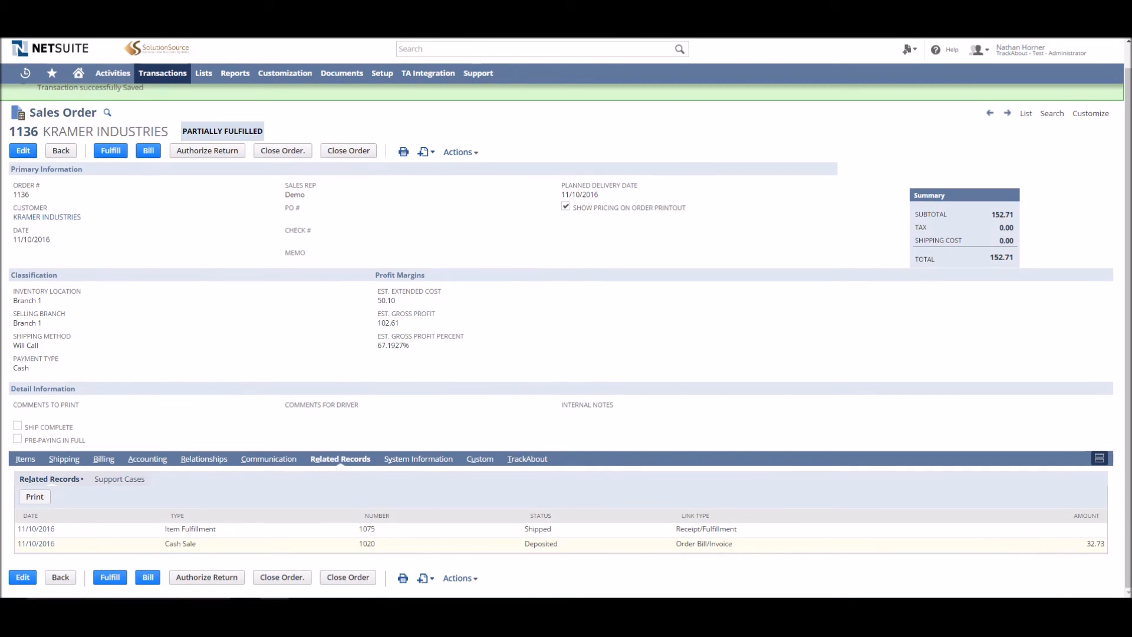